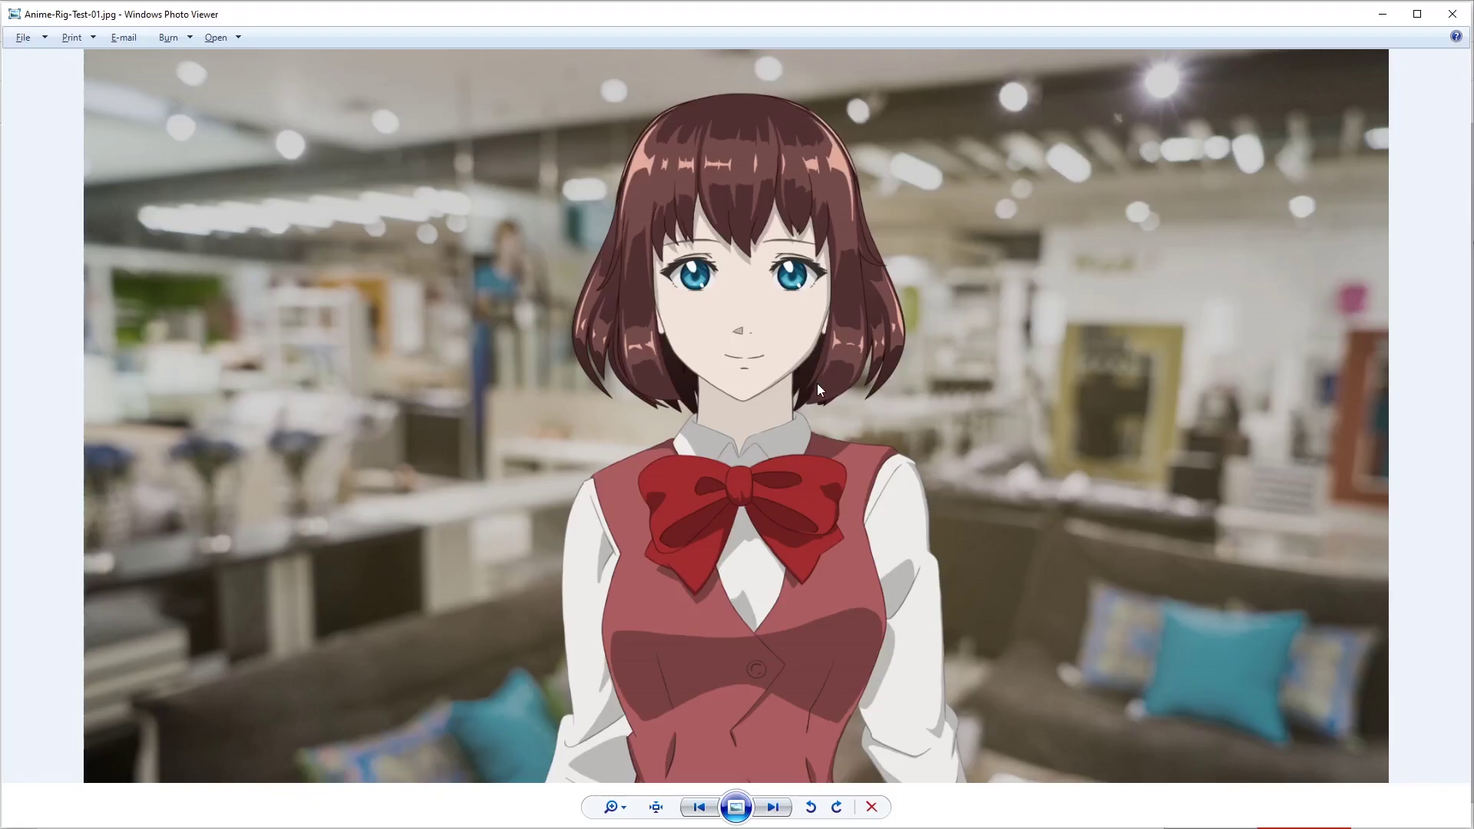
Examine the front and side views of the Anime-Rig test images and the Anime-Rig-Expressions sheet.
{"action": "key", "text": "Right"}
{"action": "key", "text": "Right"}
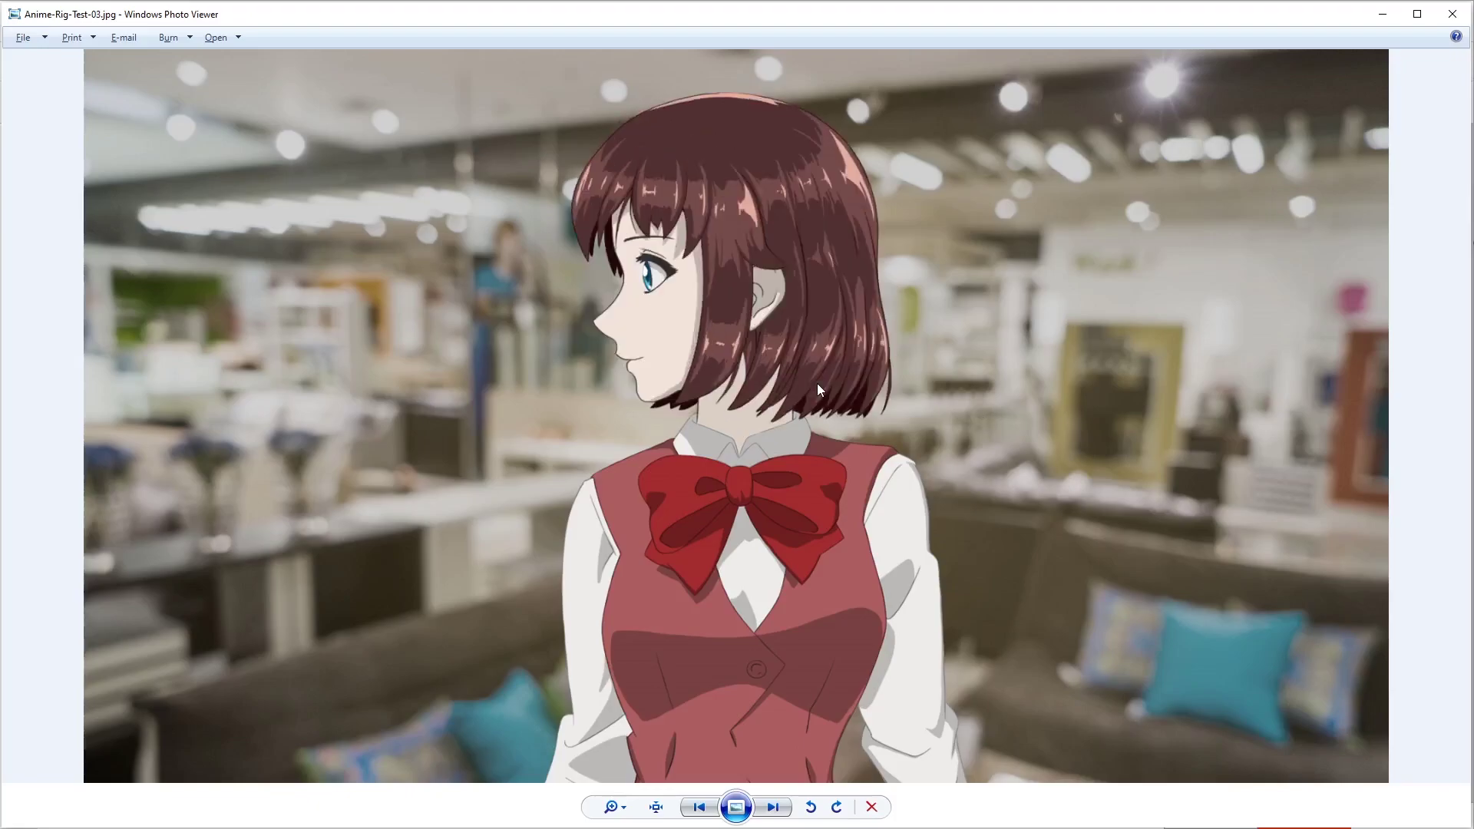
{"action": "key", "text": "Left"}
{"action": "key", "text": "Left"}
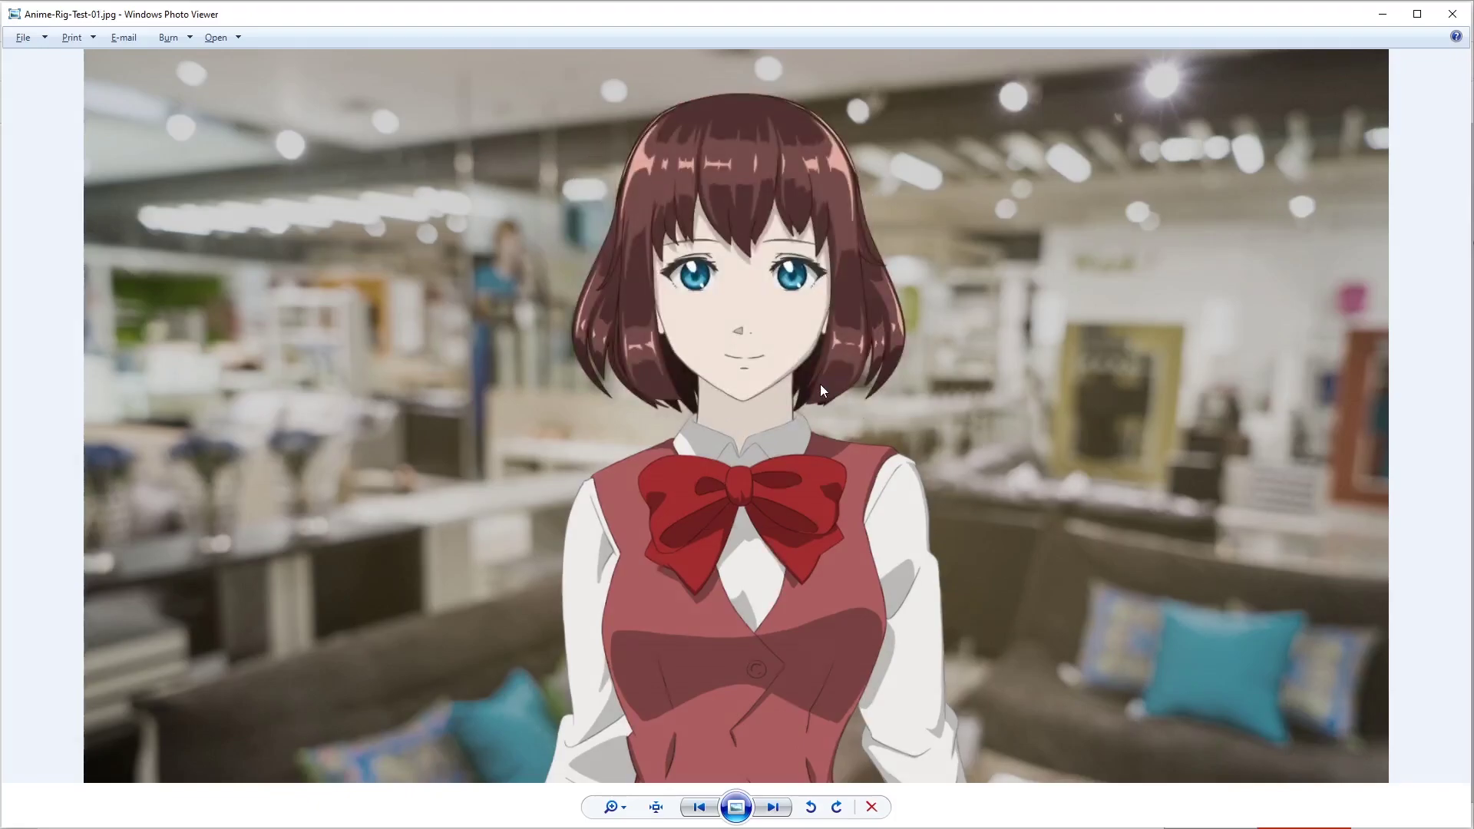
{"action": "key", "text": "Left"}
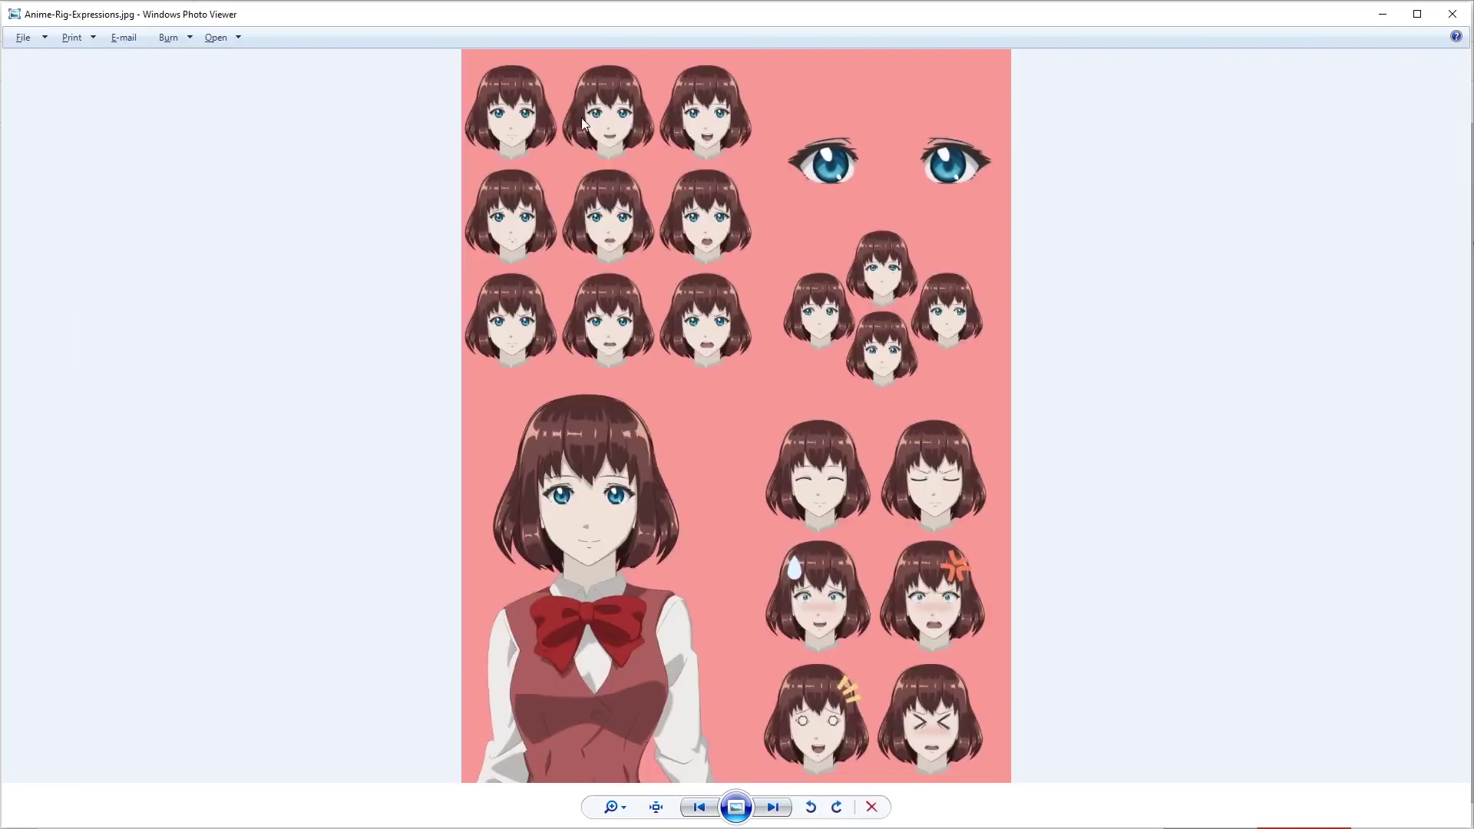
{"action": "scroll", "coordinate": [777, 549], "scroll_direction": "up", "scroll_amount": 4}
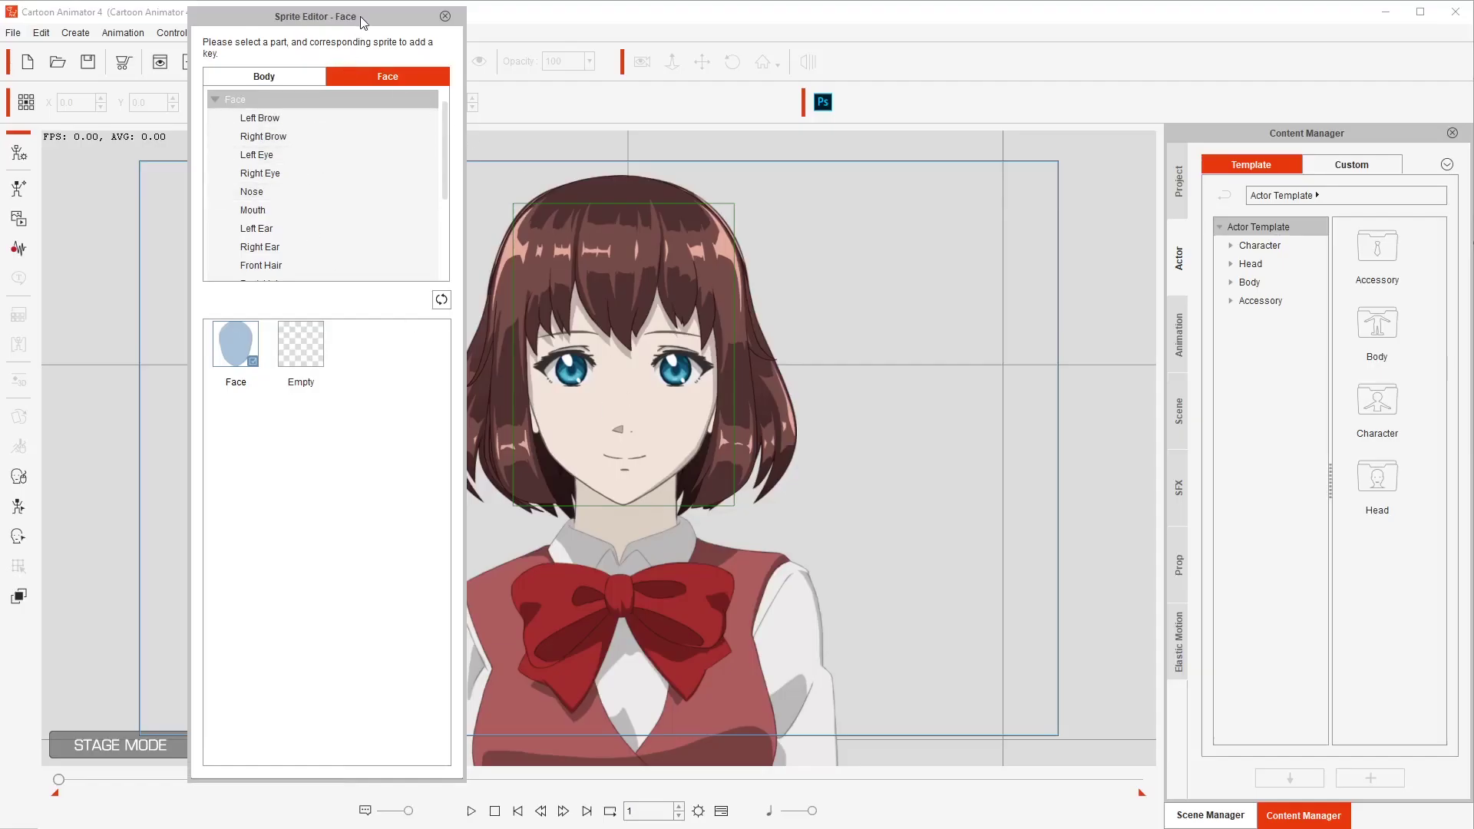
Try the Sad and Angry sprites on both of the character's brows in the Sprite Editor.
{"action": "left_click_drag", "start_coordinate": [365, 16], "coordinate": [295, 33]}
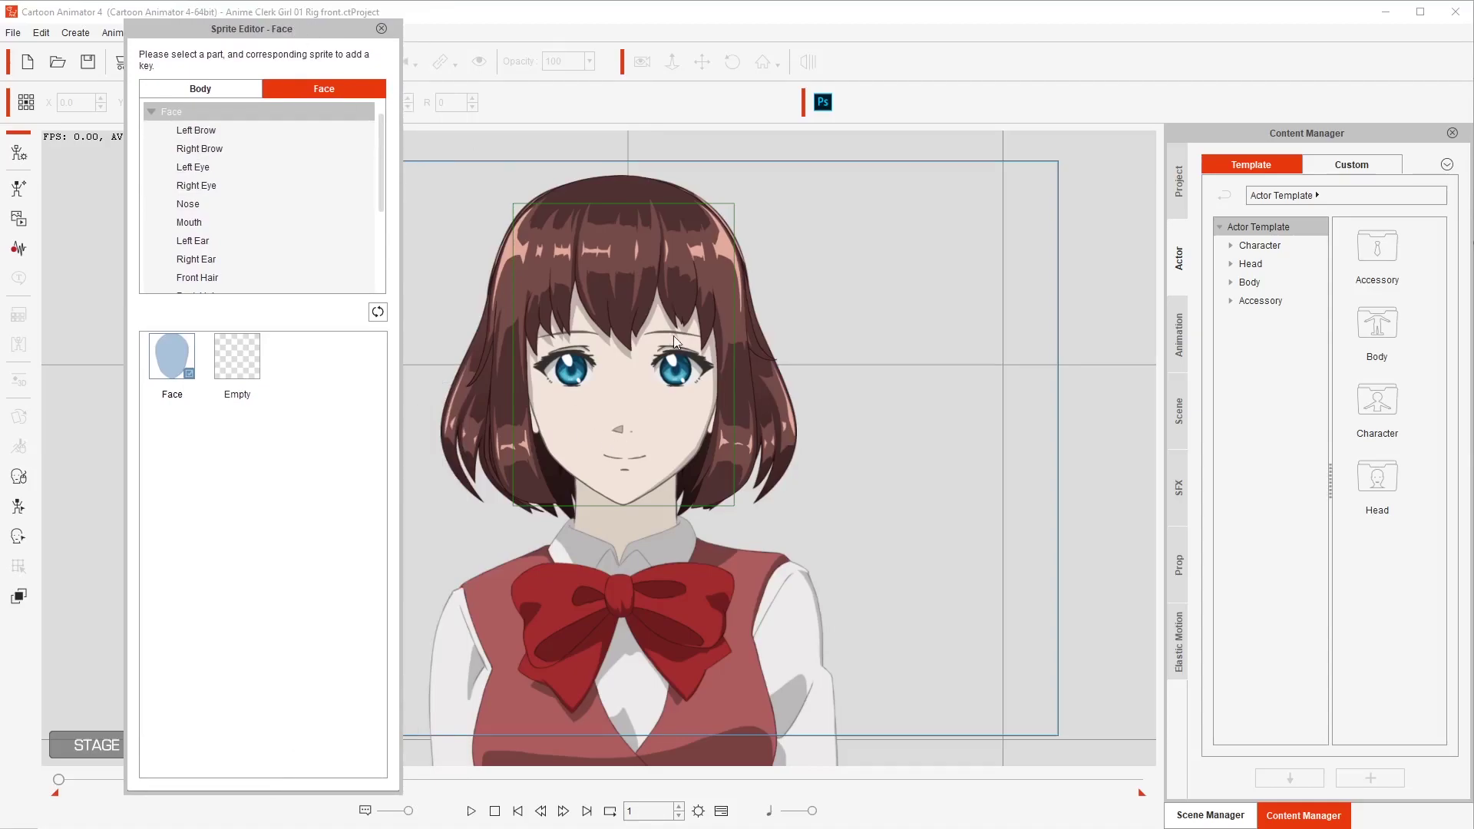
{"action": "left_click", "coordinate": [214, 133]}
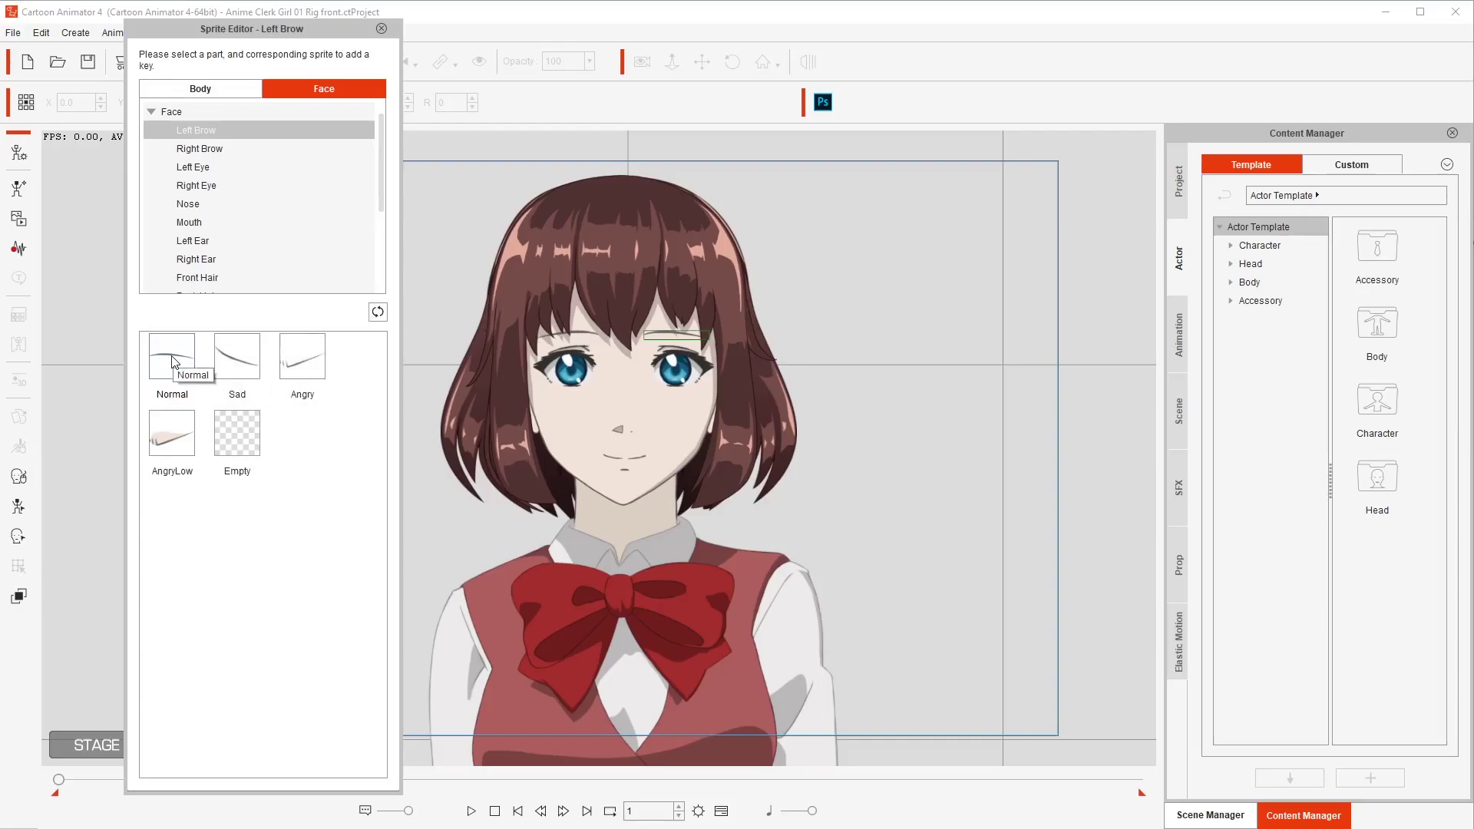
{"action": "key", "text": "Down"}
{"action": "left_click", "coordinate": [237, 353]}
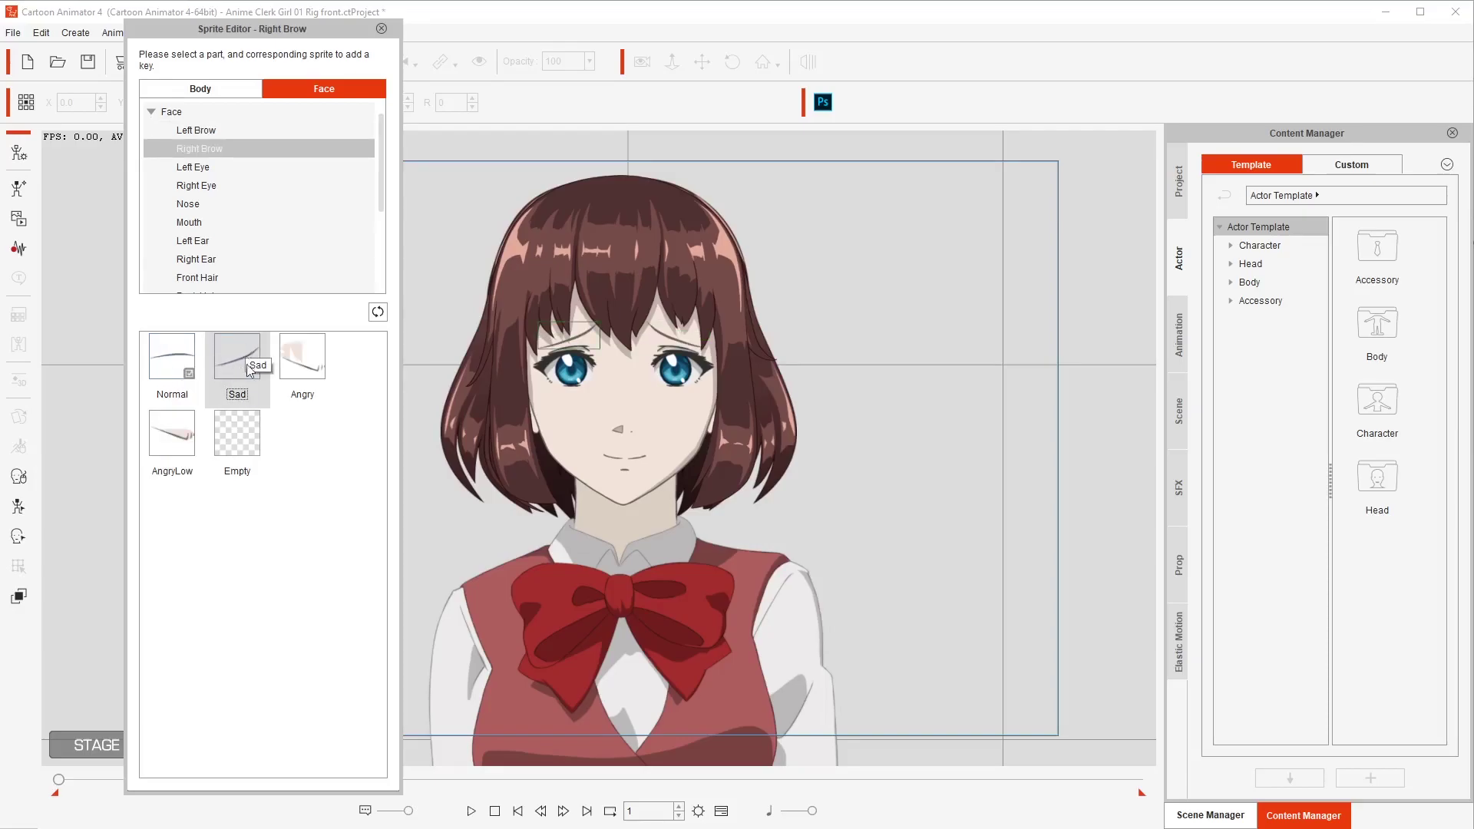
{"action": "left_click", "coordinate": [300, 355]}
{"action": "key", "text": "Up"}
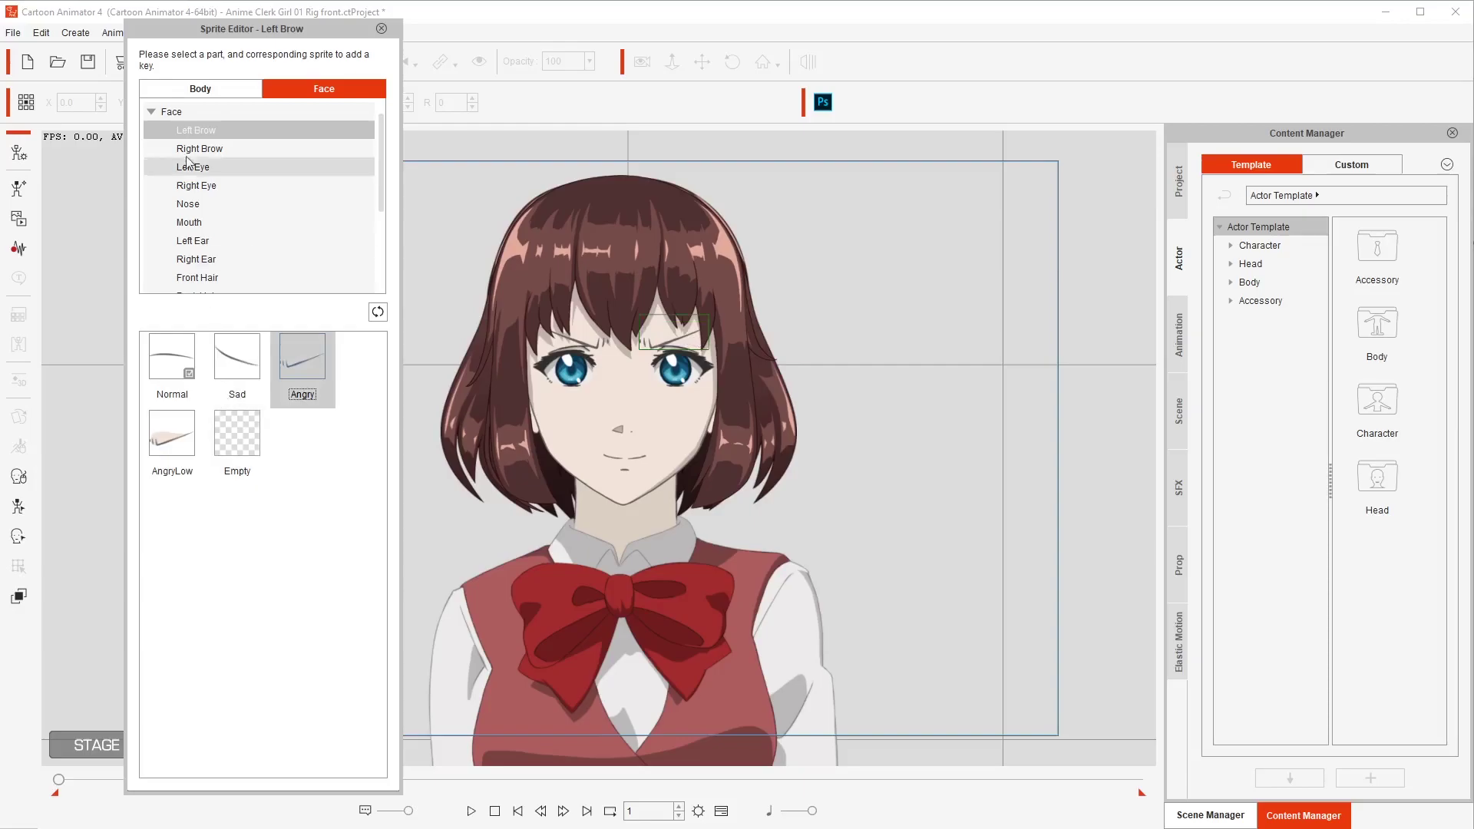
Try the AngryLow sprite on both brows and restore them to Normal.
{"action": "left_click", "coordinate": [175, 443]}
{"action": "left_click", "coordinate": [192, 149]}
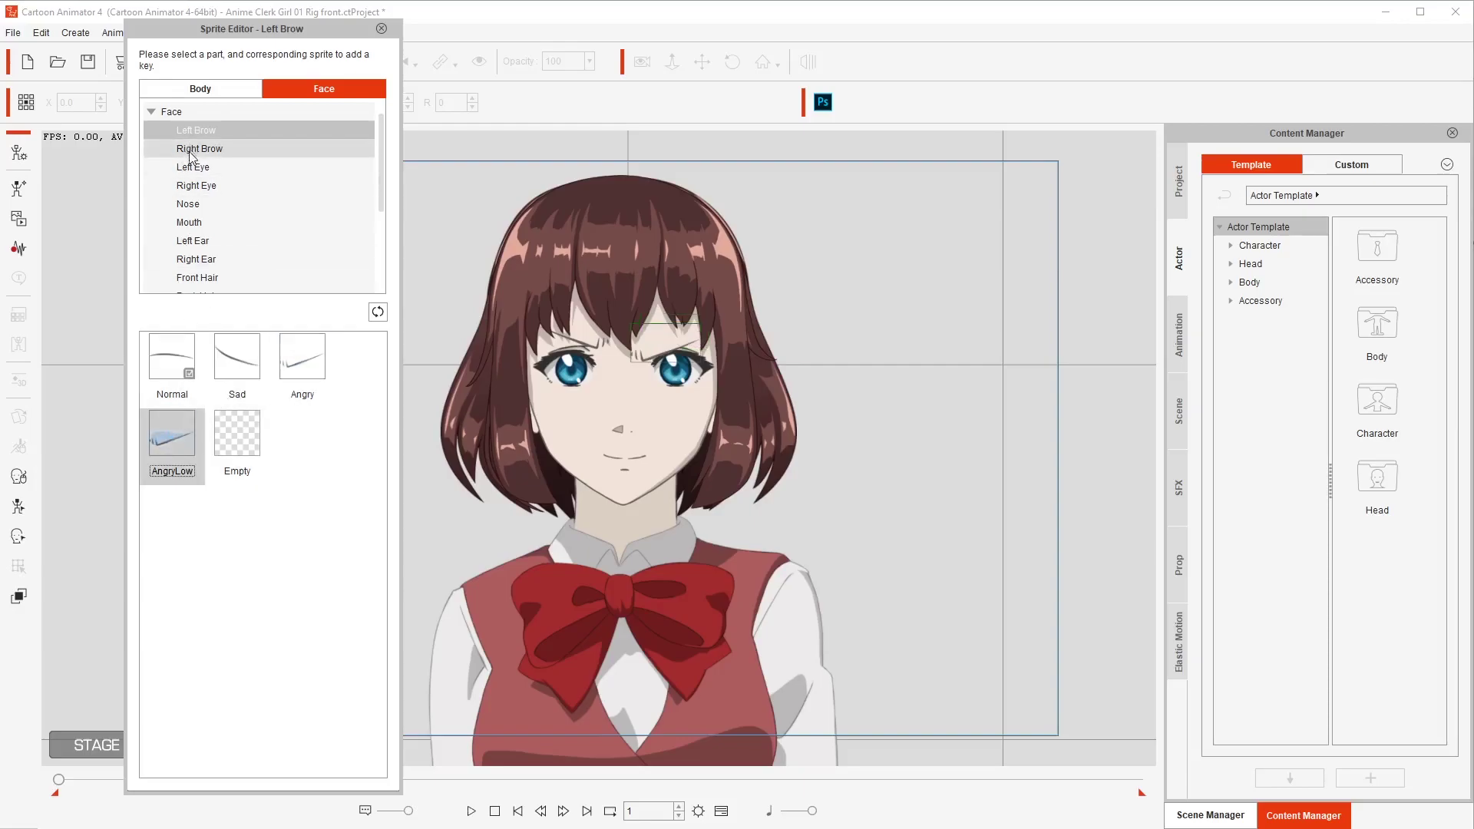
{"action": "left_click", "coordinate": [185, 444]}
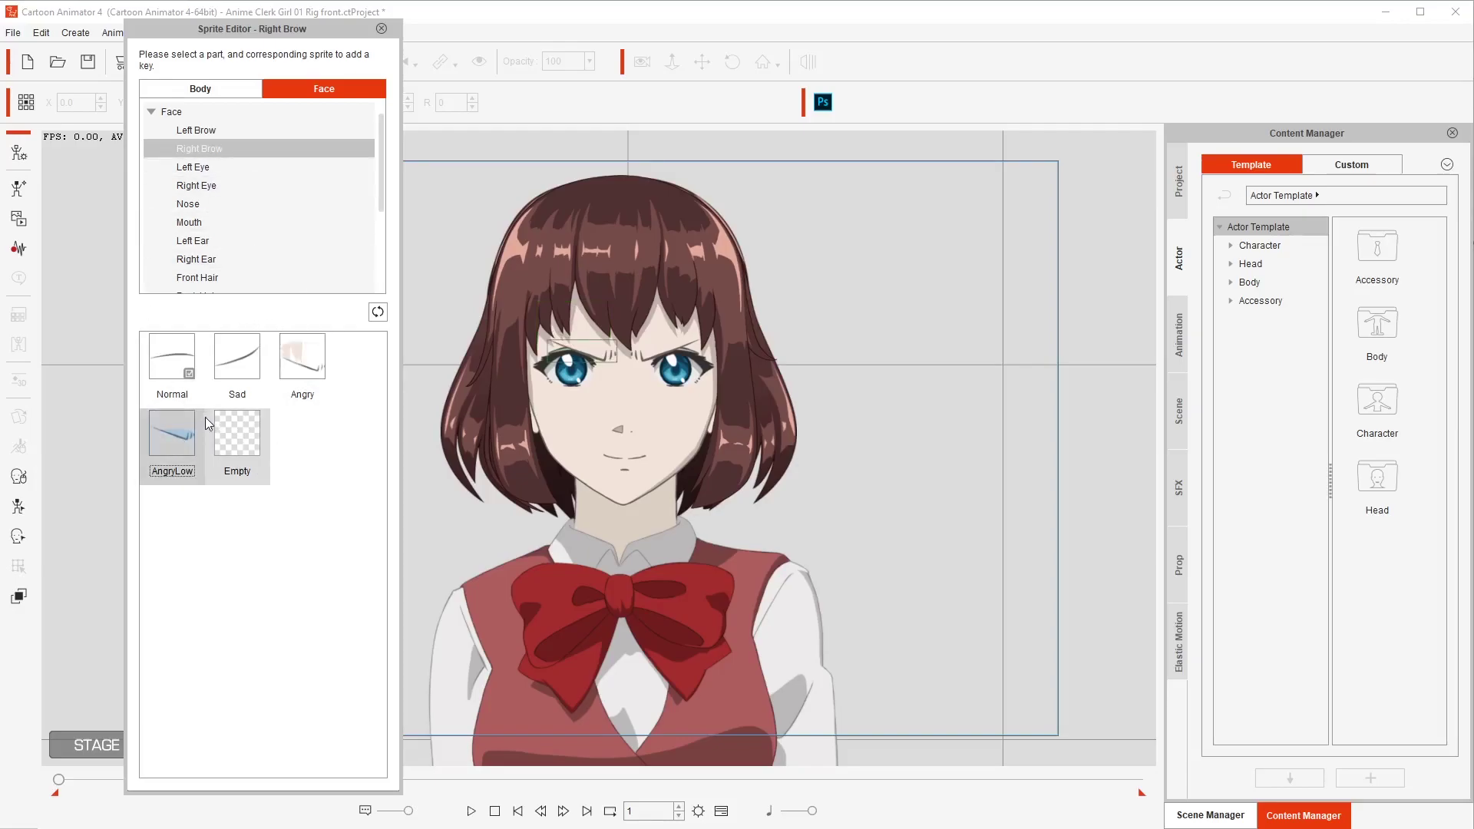
{"action": "left_click", "coordinate": [172, 358]}
{"action": "left_click", "coordinate": [196, 130]}
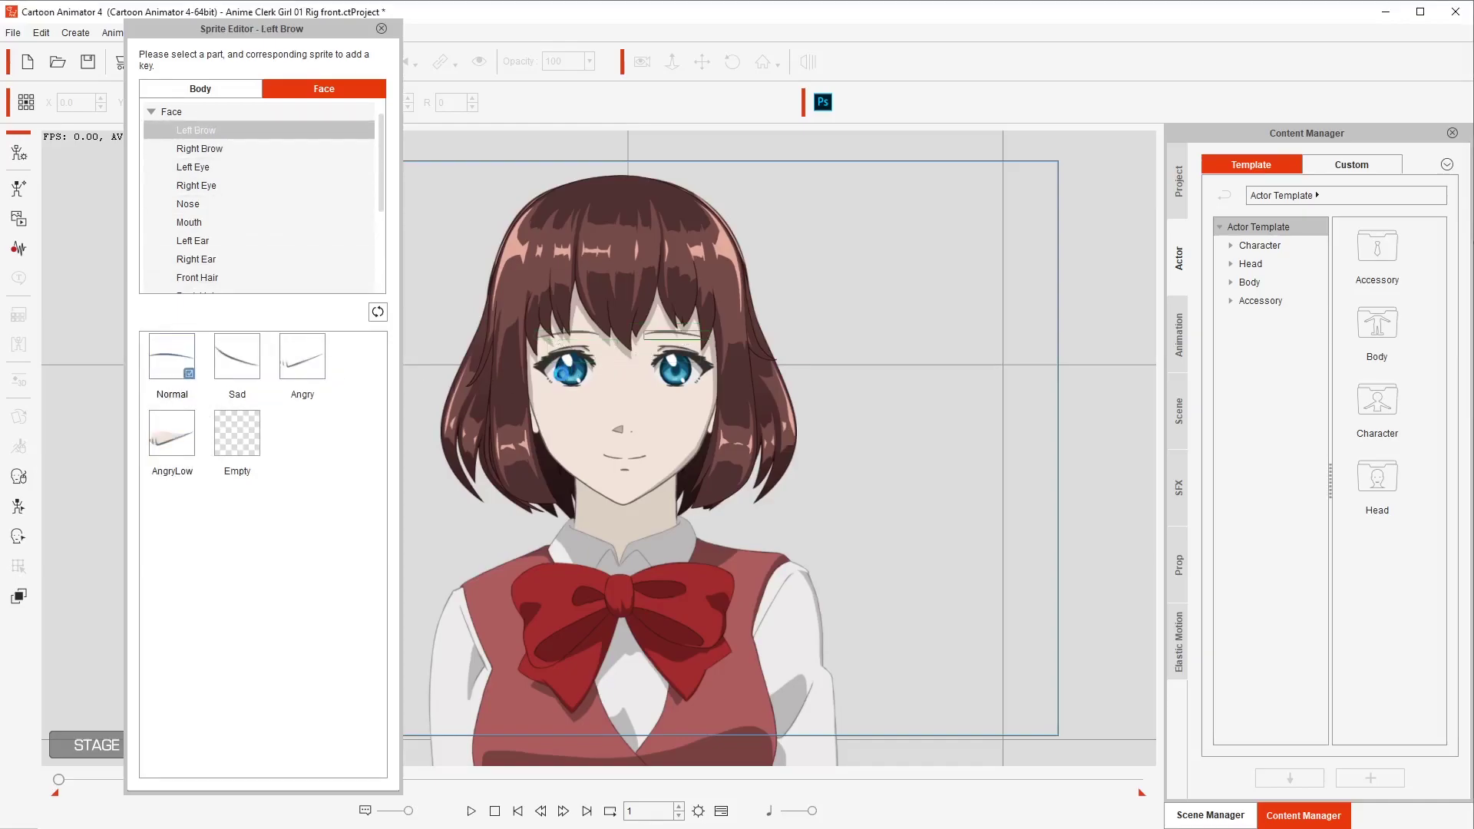
Try the Up, Down, Left and Right gaze sprites on both eyes.
{"action": "left_click", "coordinate": [196, 185]}
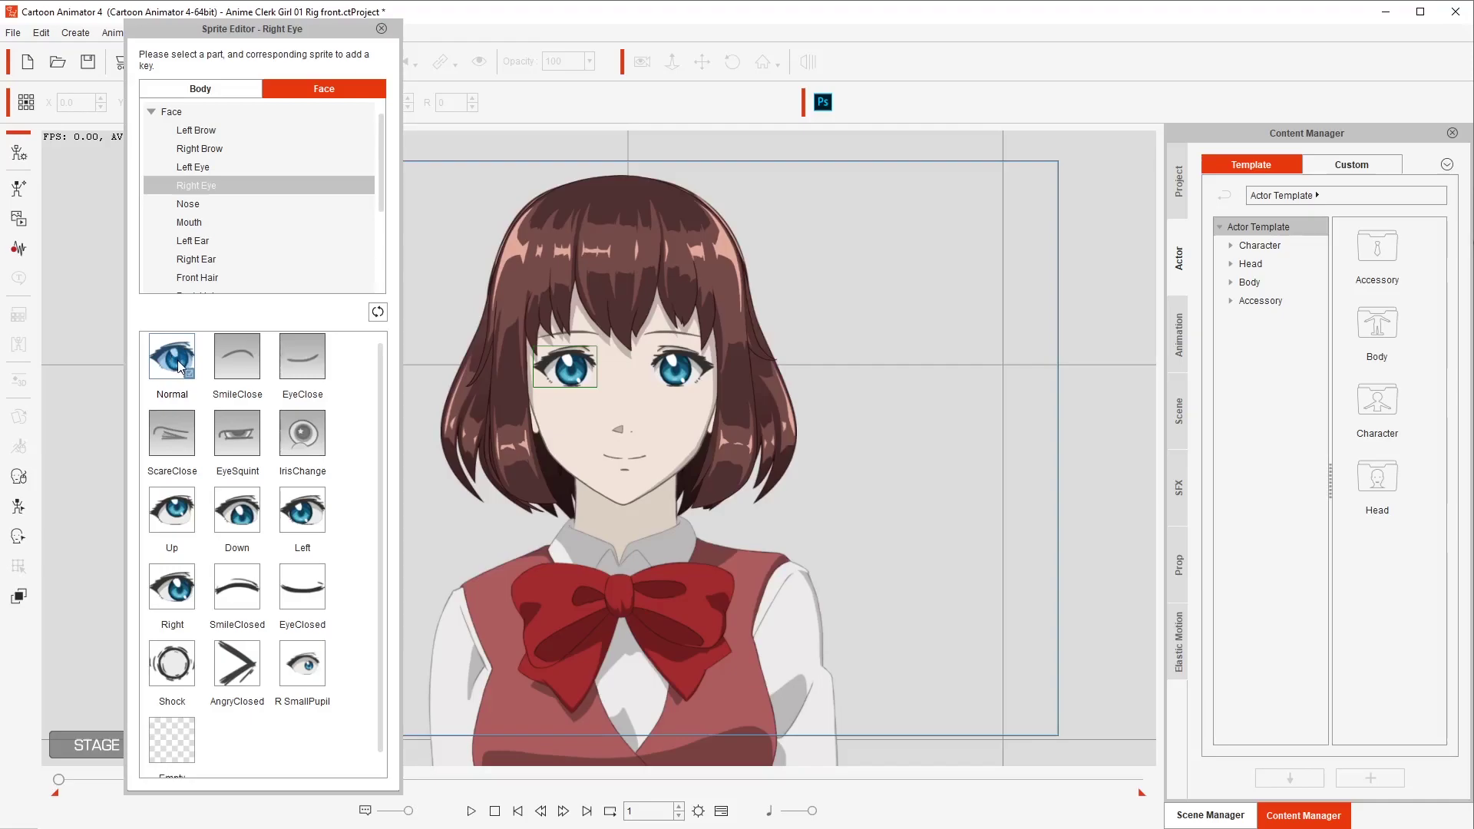
{"action": "left_click", "coordinate": [173, 513]}
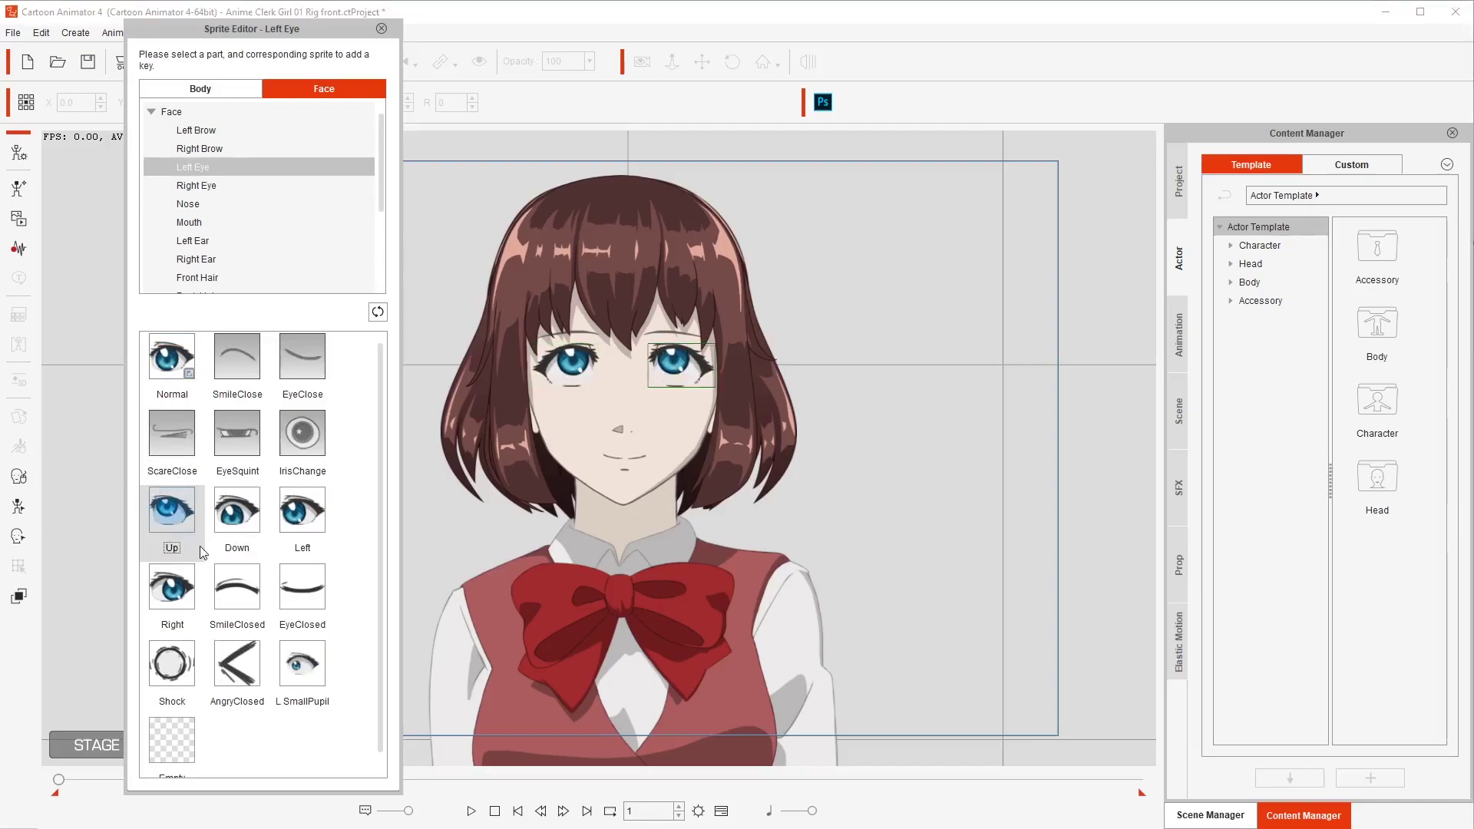
{"action": "left_click", "coordinate": [234, 528]}
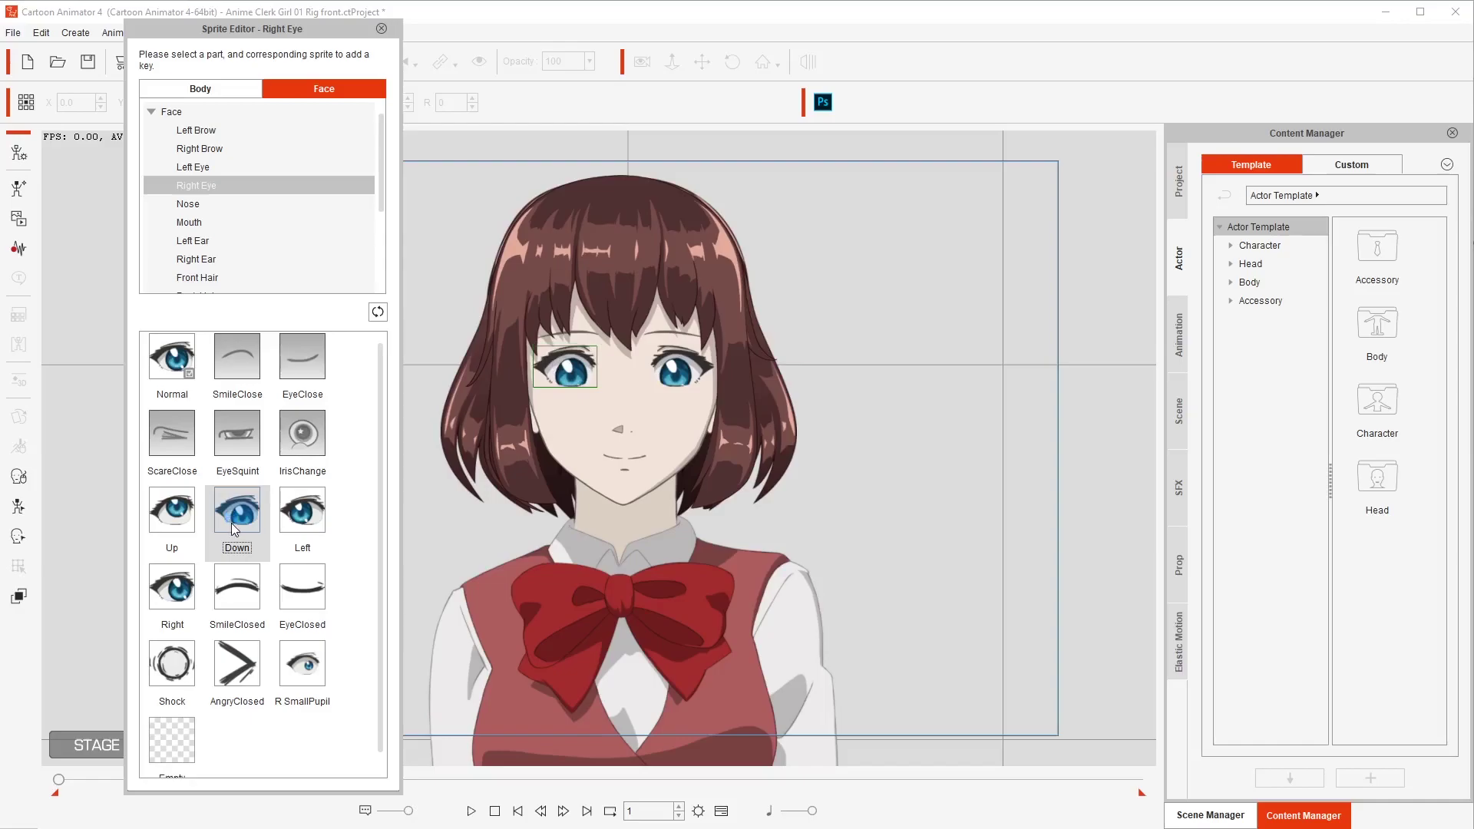
{"action": "key", "text": "Right"}
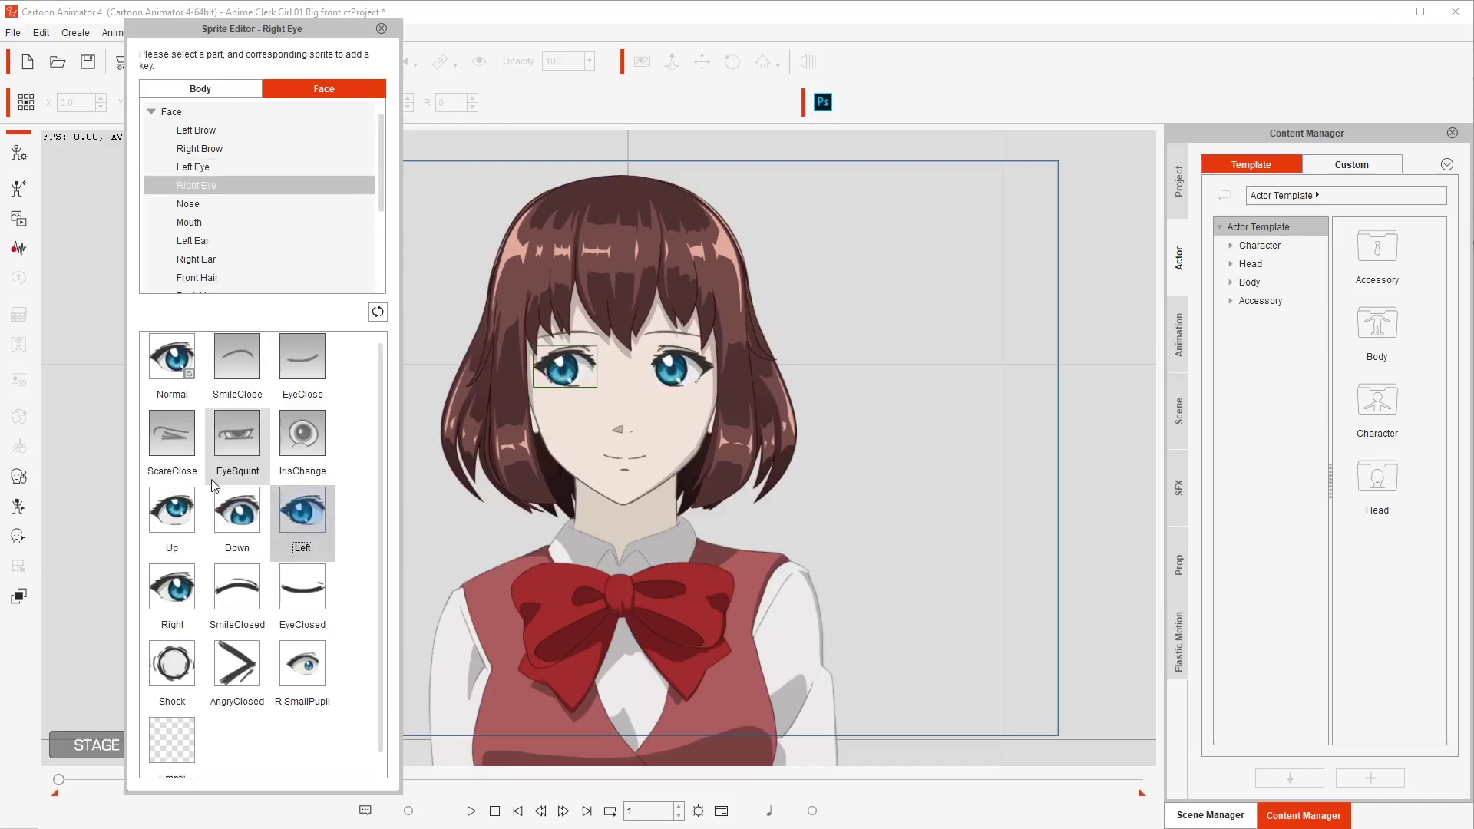
{"action": "left_click", "coordinate": [178, 596]}
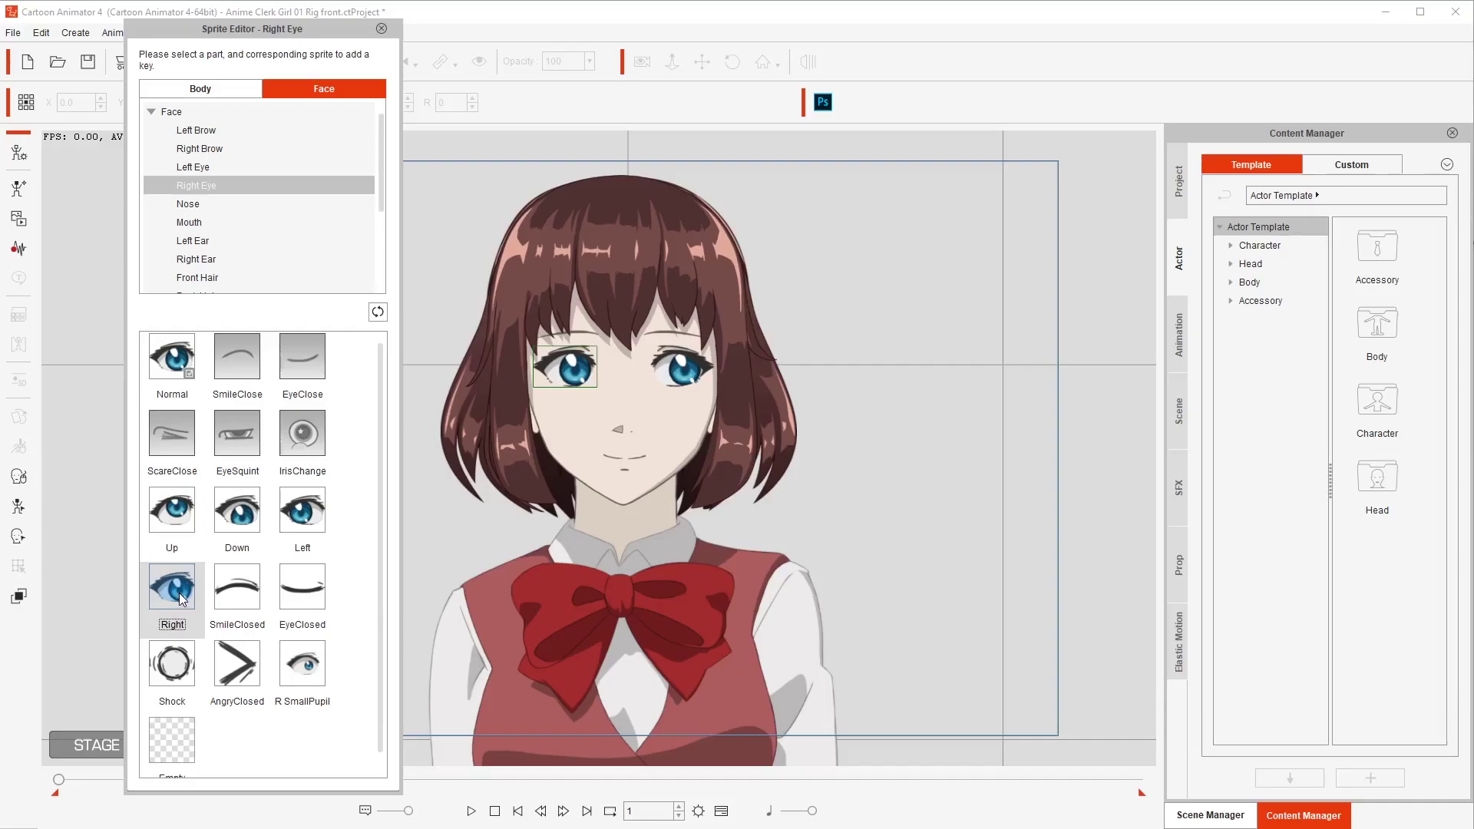
Try the SmileClosed, EyeClosed, Shock and AngryClosed sprites on the character's eyes.
{"action": "left_click", "coordinate": [239, 591]}
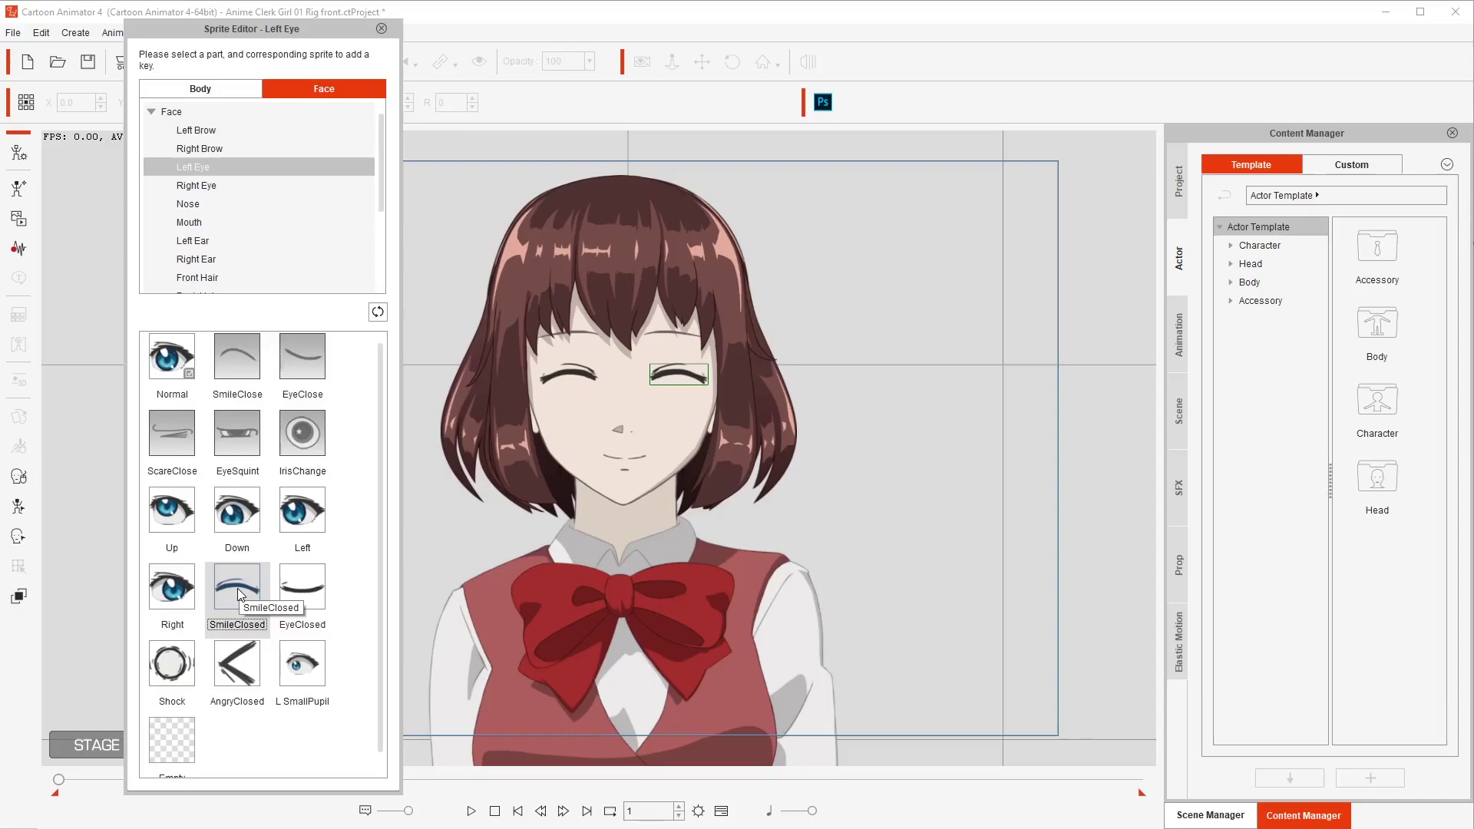
{"action": "left_click", "coordinate": [304, 592]}
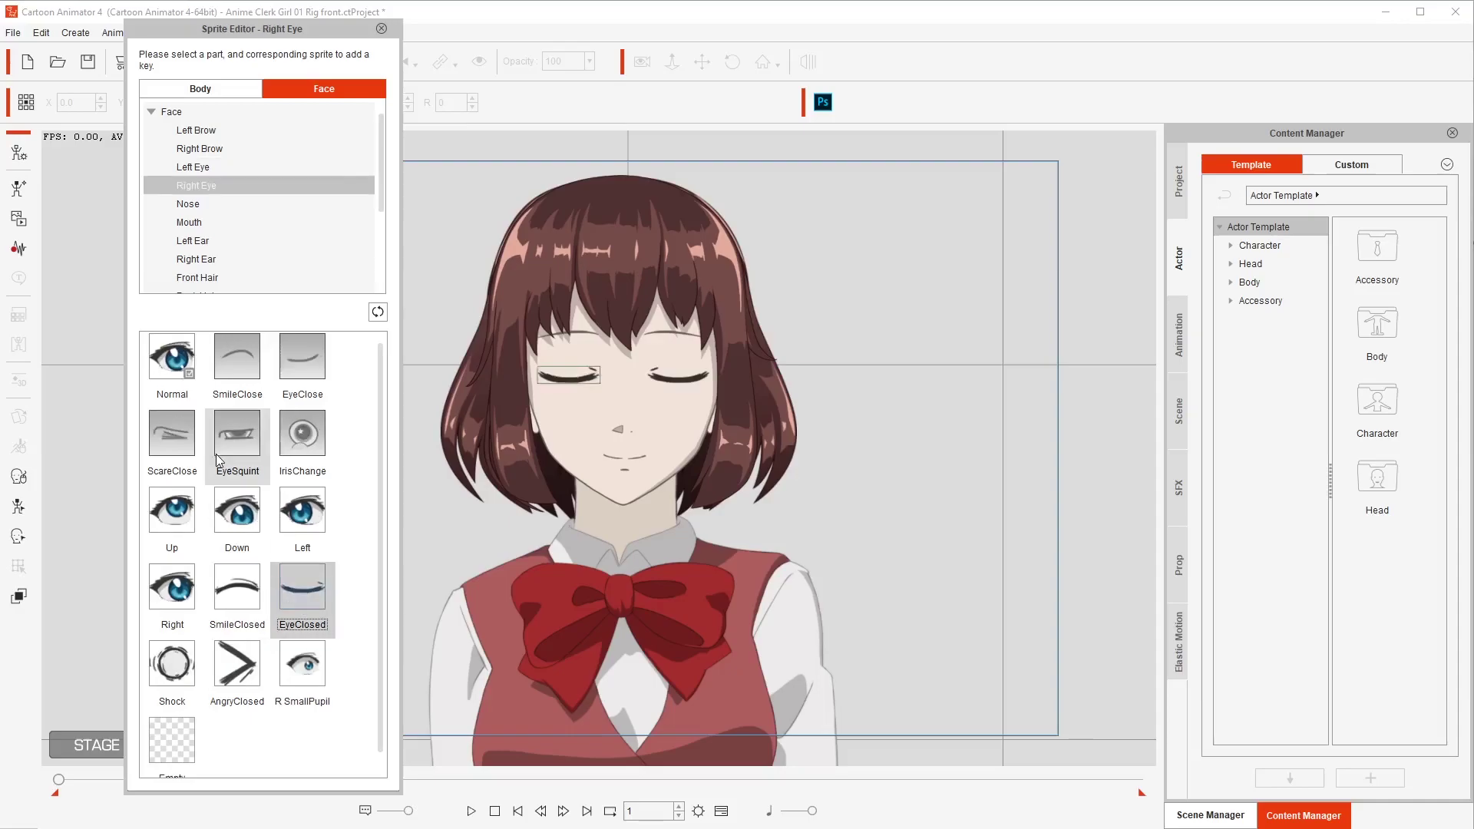
{"action": "left_click", "coordinate": [177, 674]}
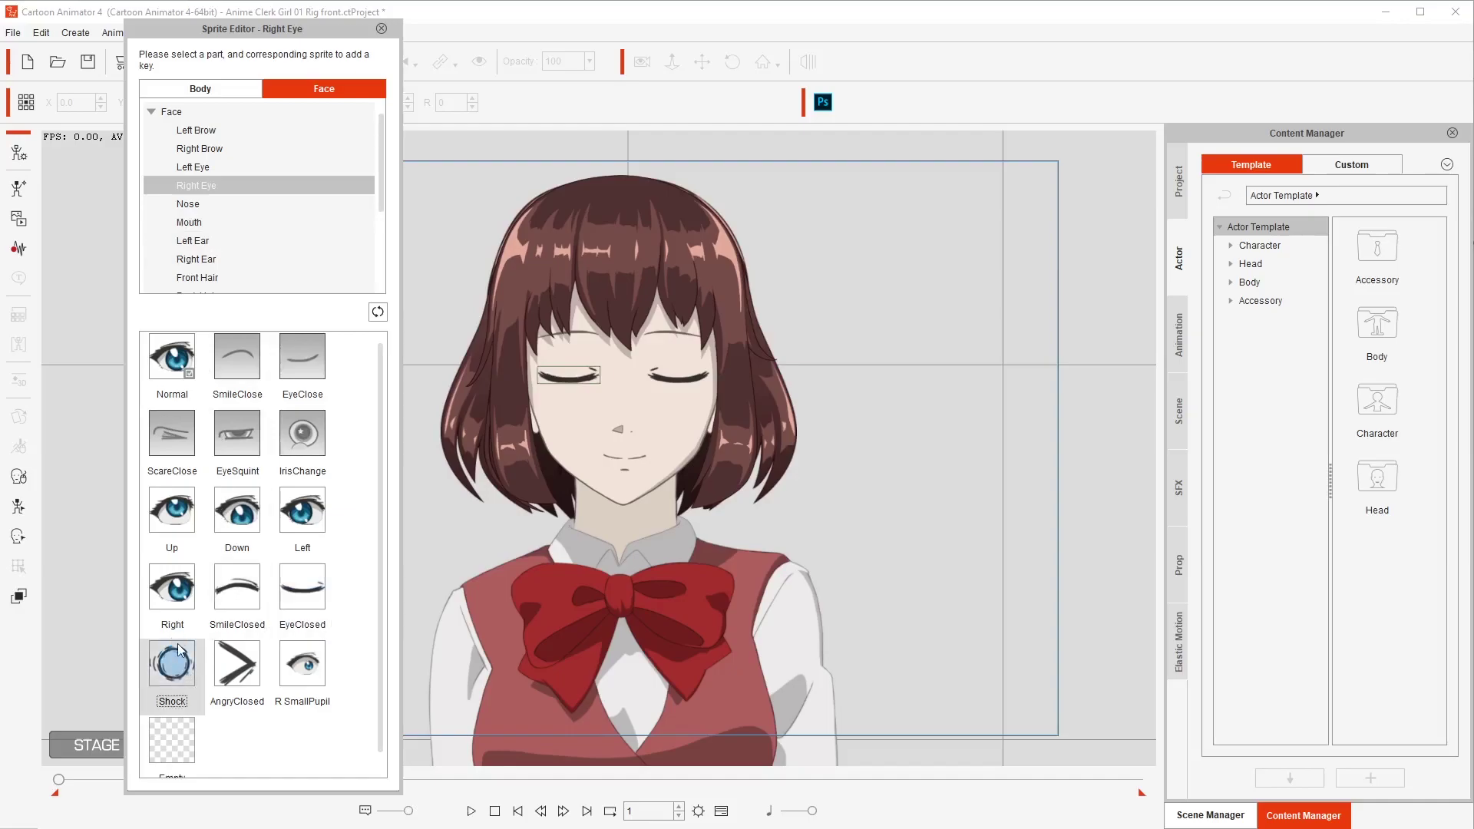
{"action": "left_click", "coordinate": [238, 673]}
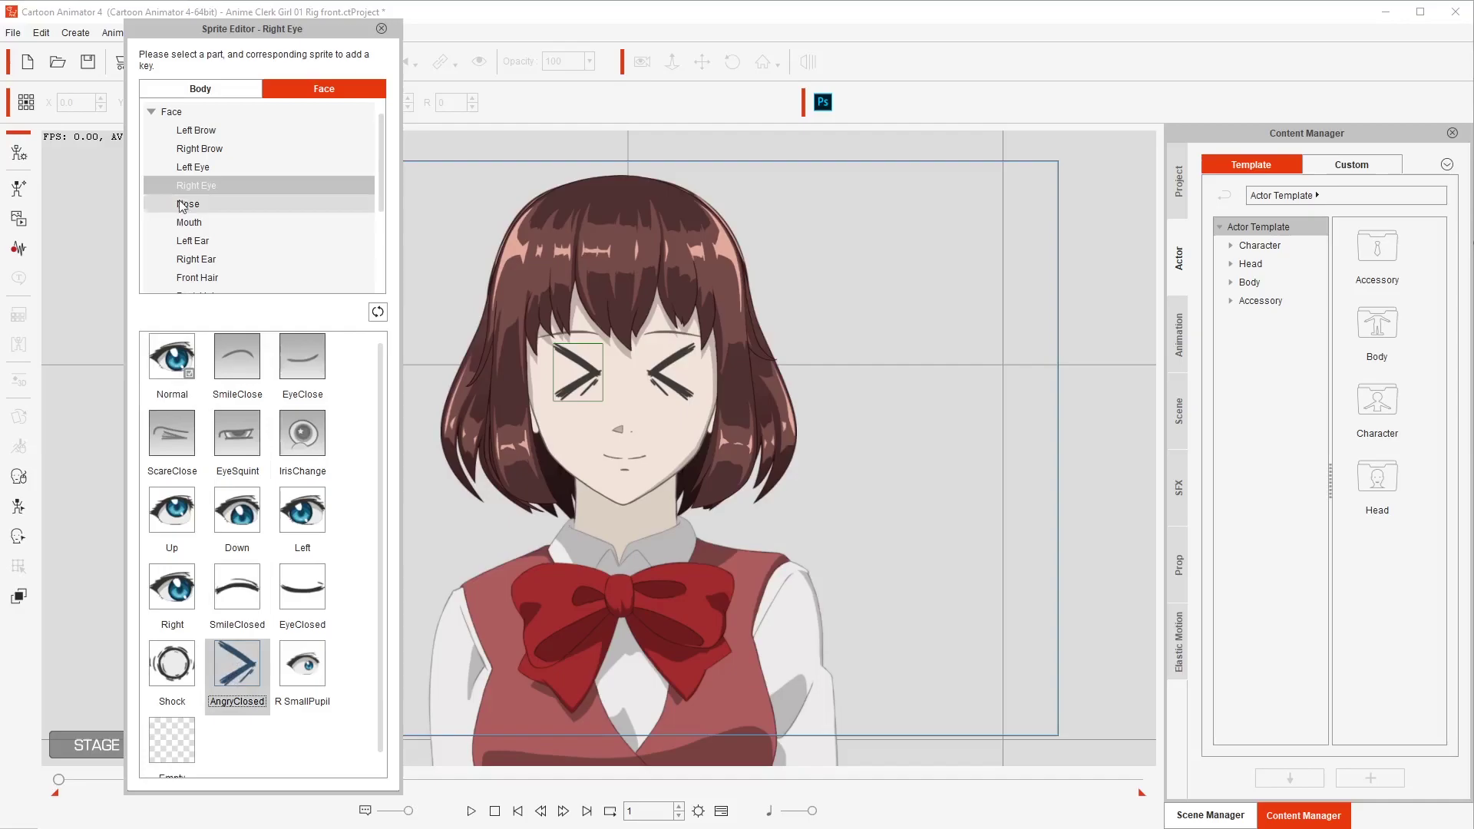
Set the mouth to the AngryOpen sprite and both brows to AngryLow.
{"action": "left_click", "coordinate": [189, 222]}
{"action": "left_click", "coordinate": [240, 737]}
{"action": "scroll", "coordinate": [242, 737], "scroll_direction": "down", "scroll_amount": 3}
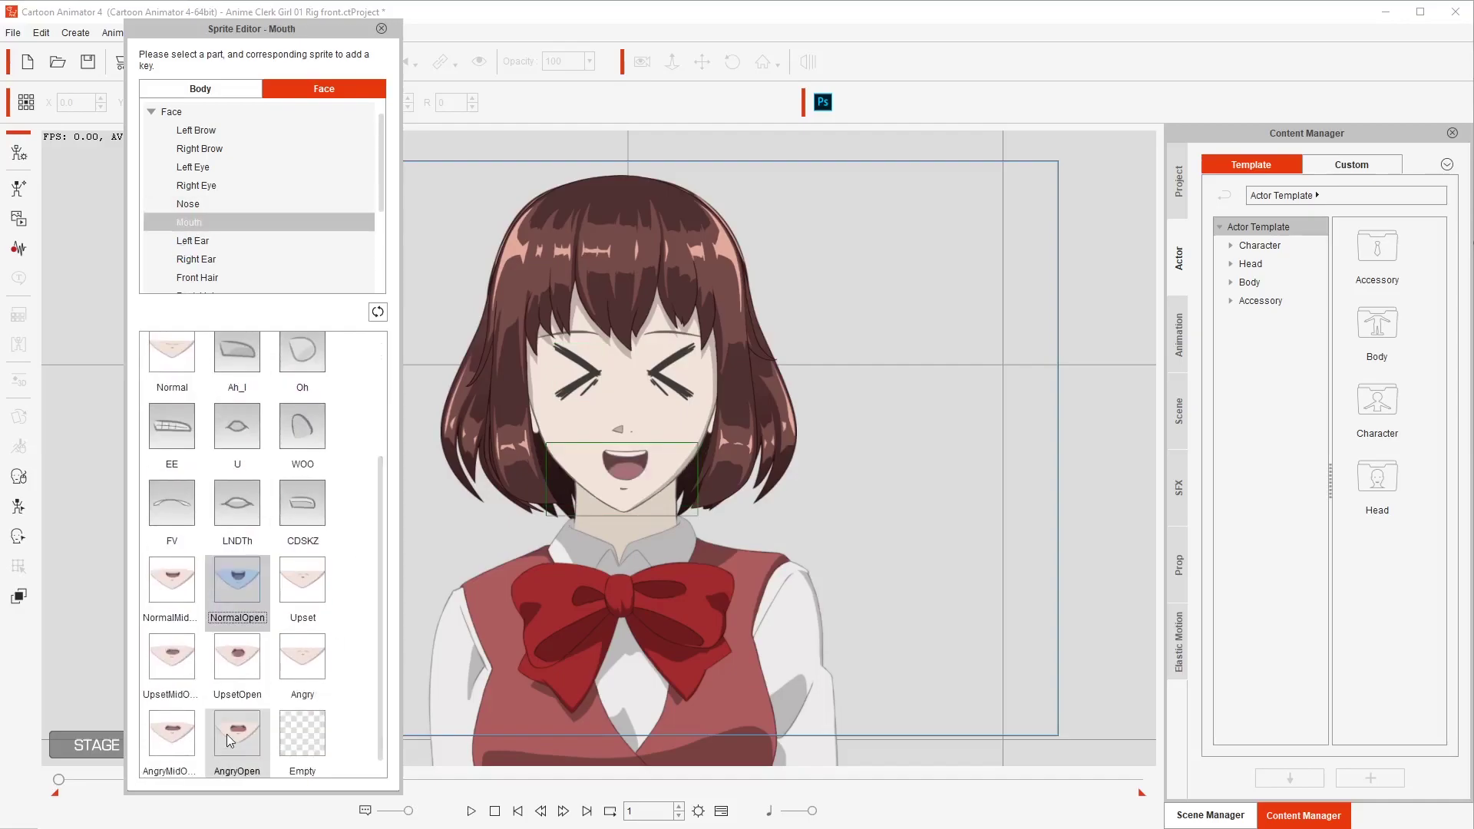
{"action": "left_click", "coordinate": [222, 729]}
{"action": "left_click", "coordinate": [172, 450]}
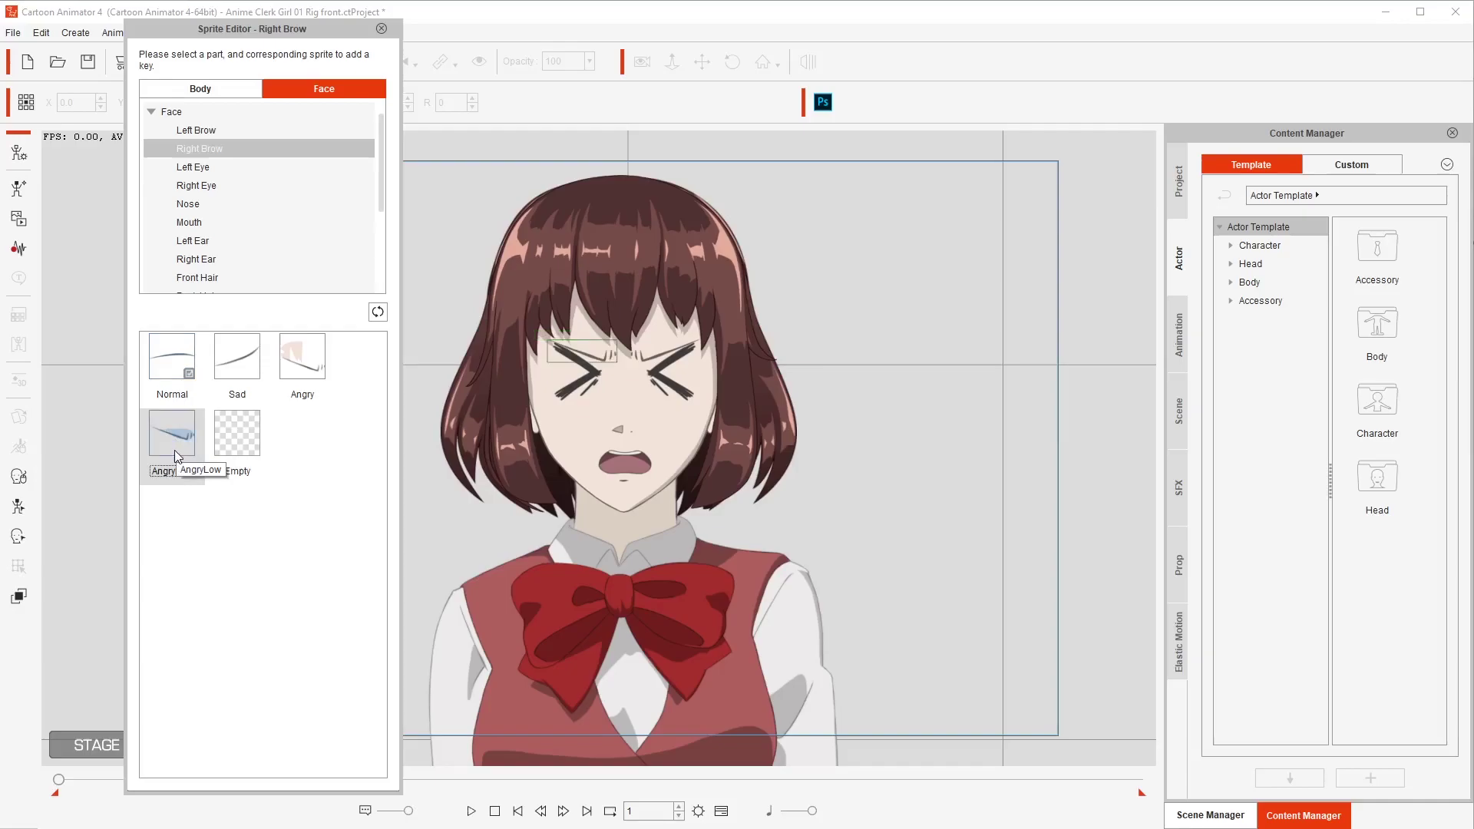
Add the Shy blush to the face and hide the nose with the Empty sprite.
{"action": "left_click_drag", "start_coordinate": [381, 190], "coordinate": [376, 279]}
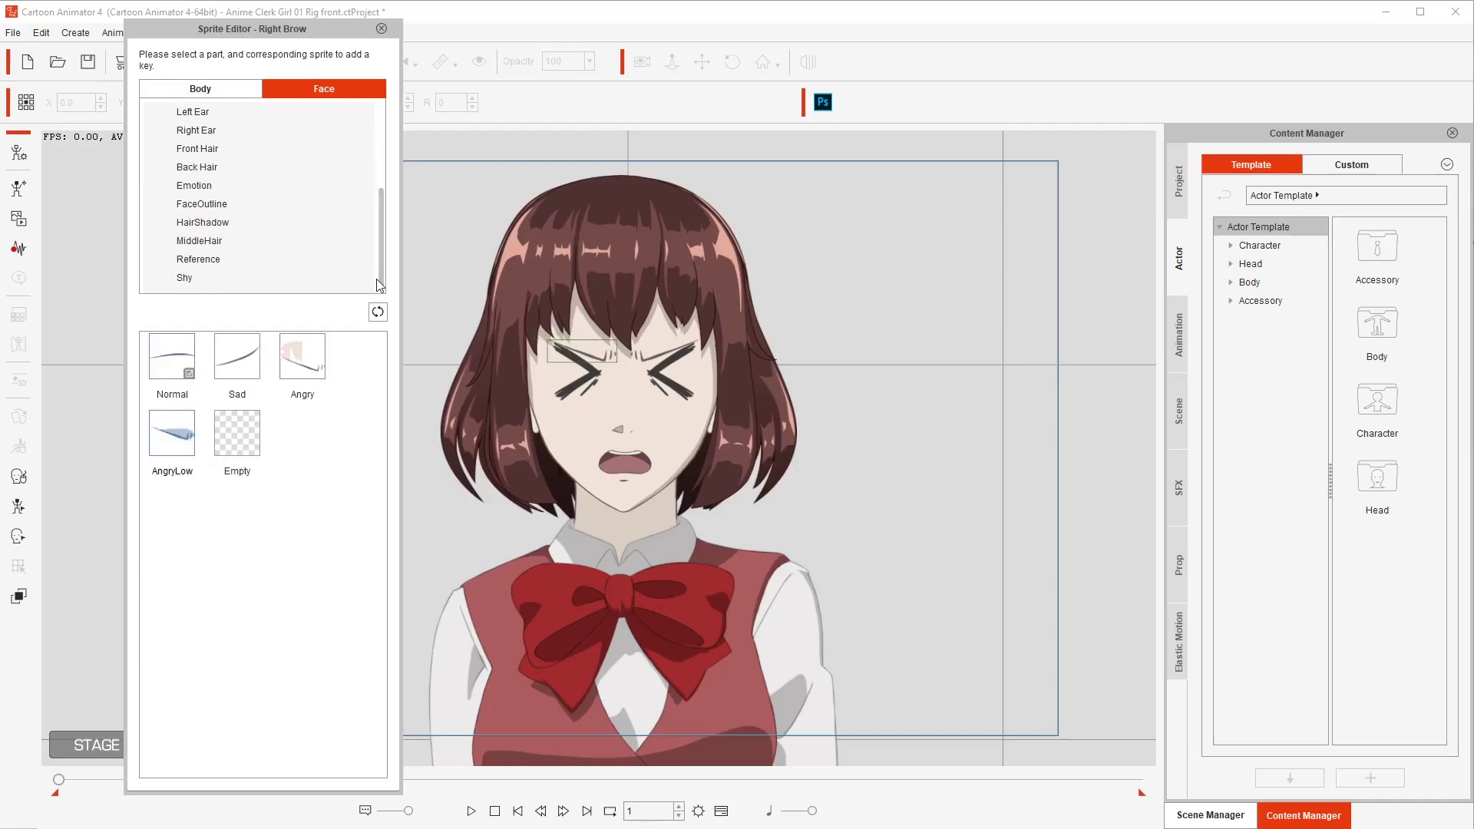
{"action": "left_click", "coordinate": [184, 277]}
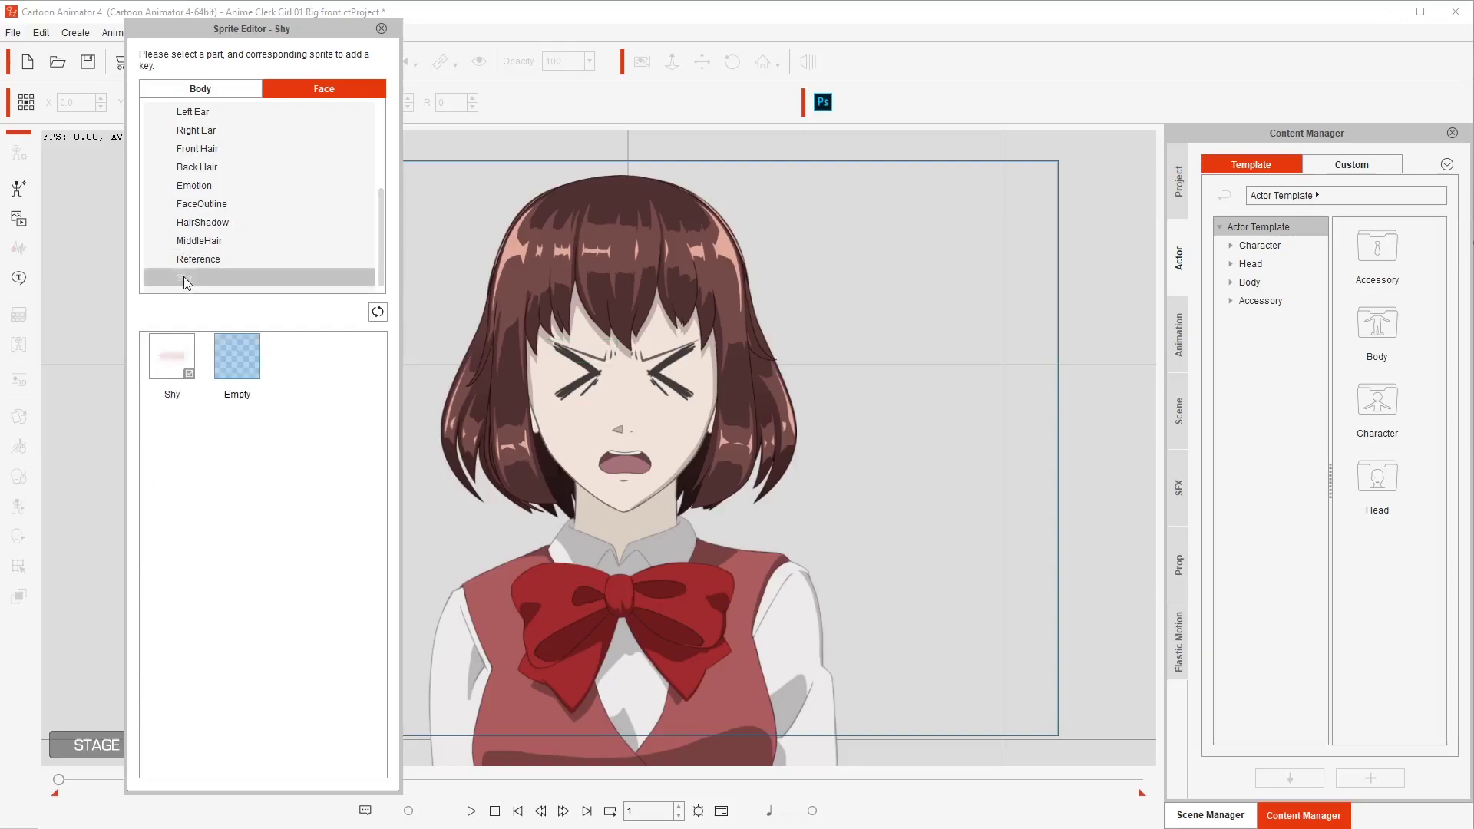
{"action": "left_click", "coordinate": [167, 364]}
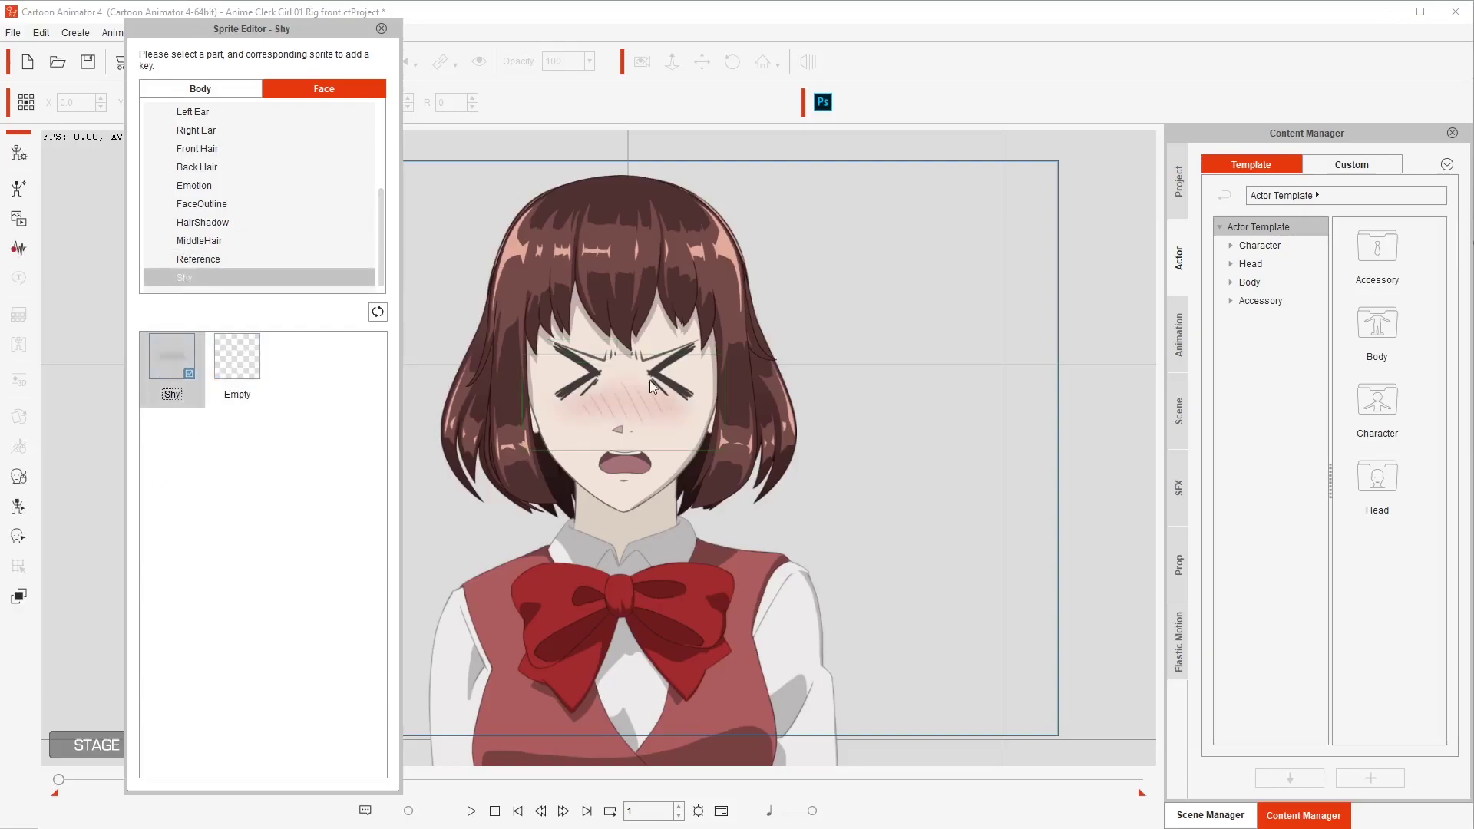
{"action": "left_click_drag", "start_coordinate": [383, 241], "coordinate": [380, 162]}
{"action": "left_click", "coordinate": [195, 204]}
{"action": "left_click", "coordinate": [229, 359]}
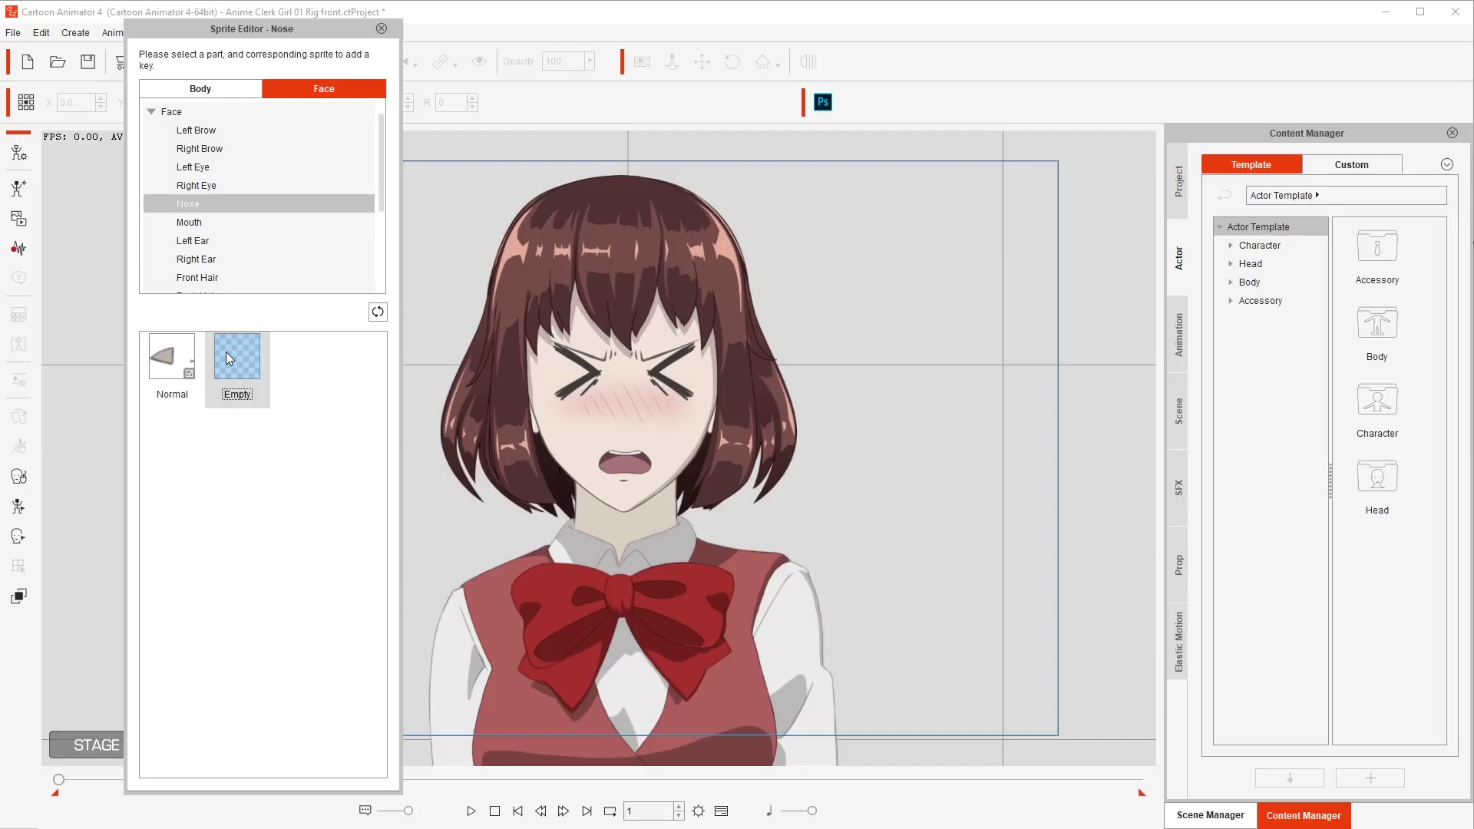
Try the small-pupil sprites R.SmallPupil and L.SmallPupil on the eyes and restore both eyes to Normal.
{"action": "left_click", "coordinate": [195, 185]}
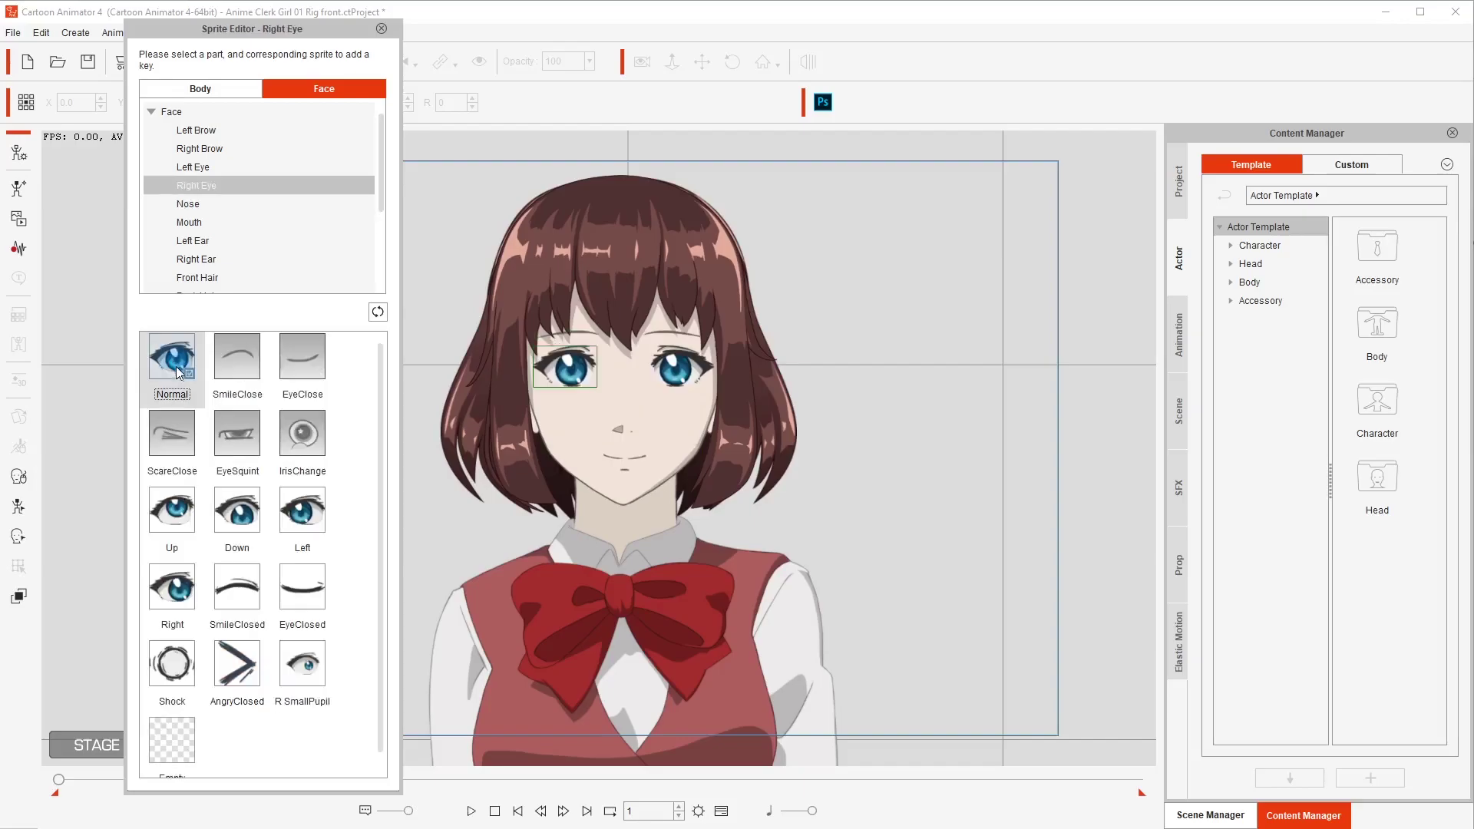
{"action": "left_click", "coordinate": [306, 670]}
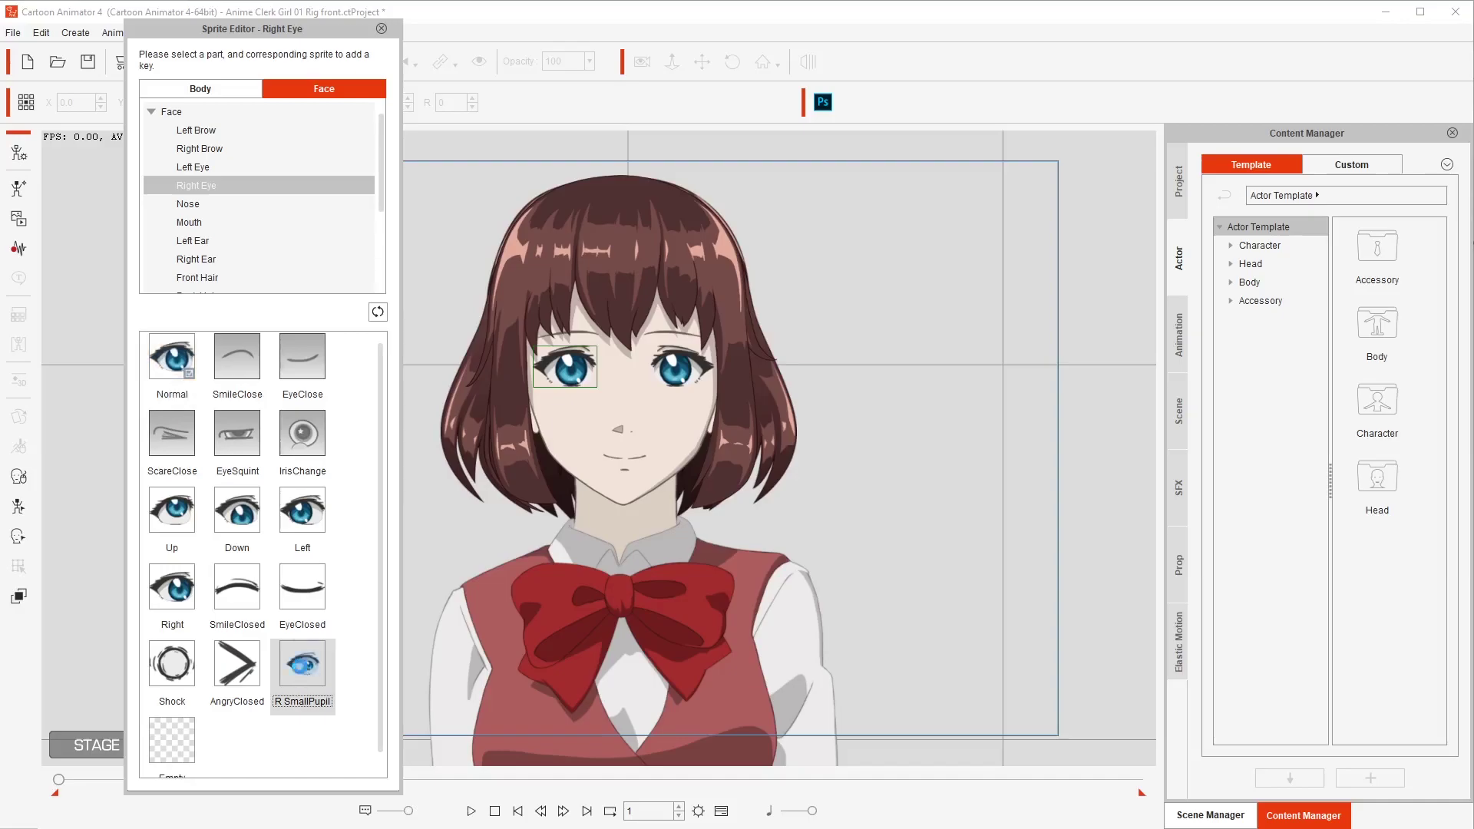
{"action": "left_click", "coordinate": [193, 166]}
{"action": "left_click", "coordinate": [306, 670]}
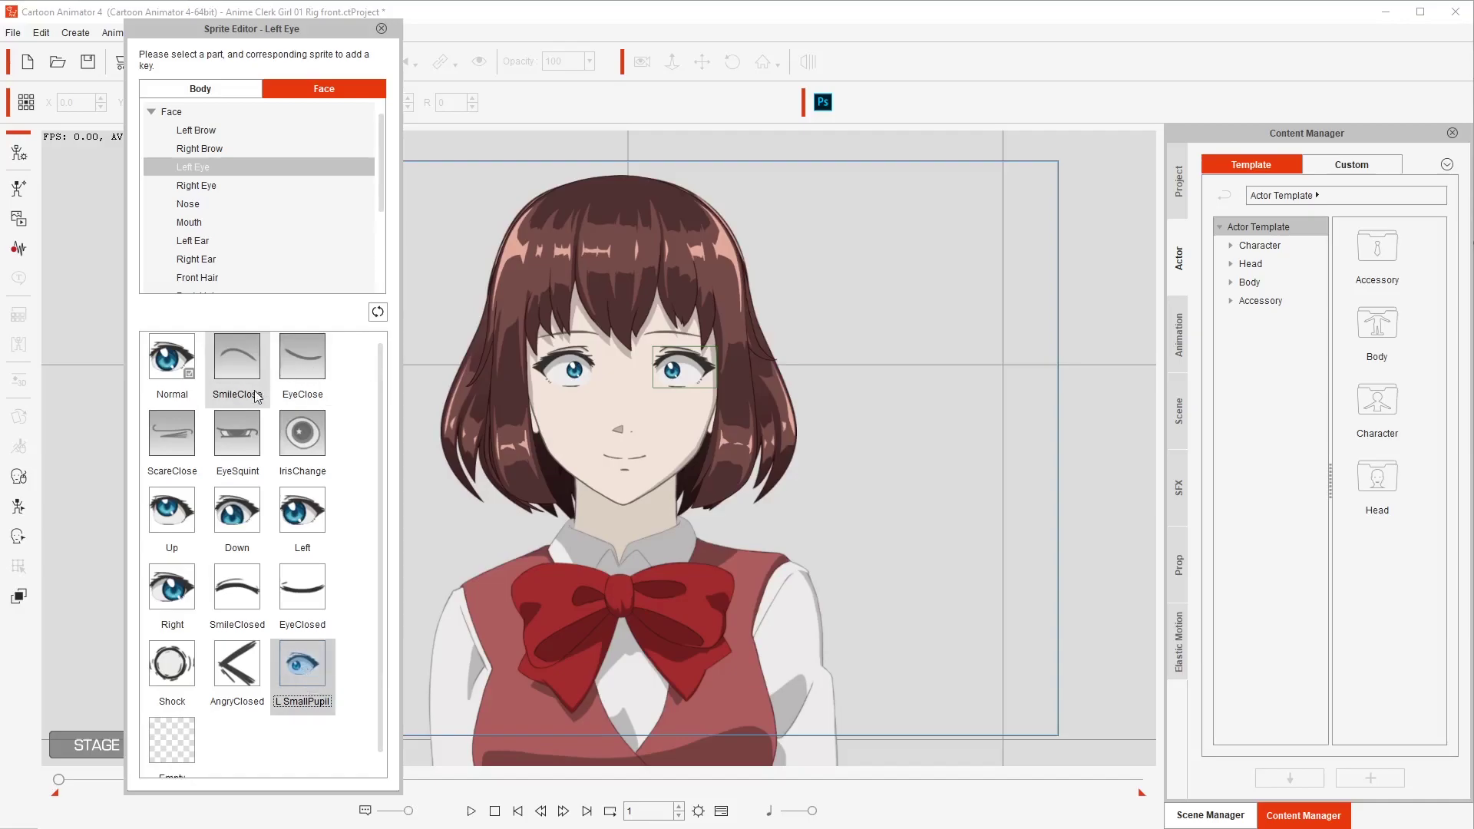
{"action": "left_click", "coordinate": [196, 185]}
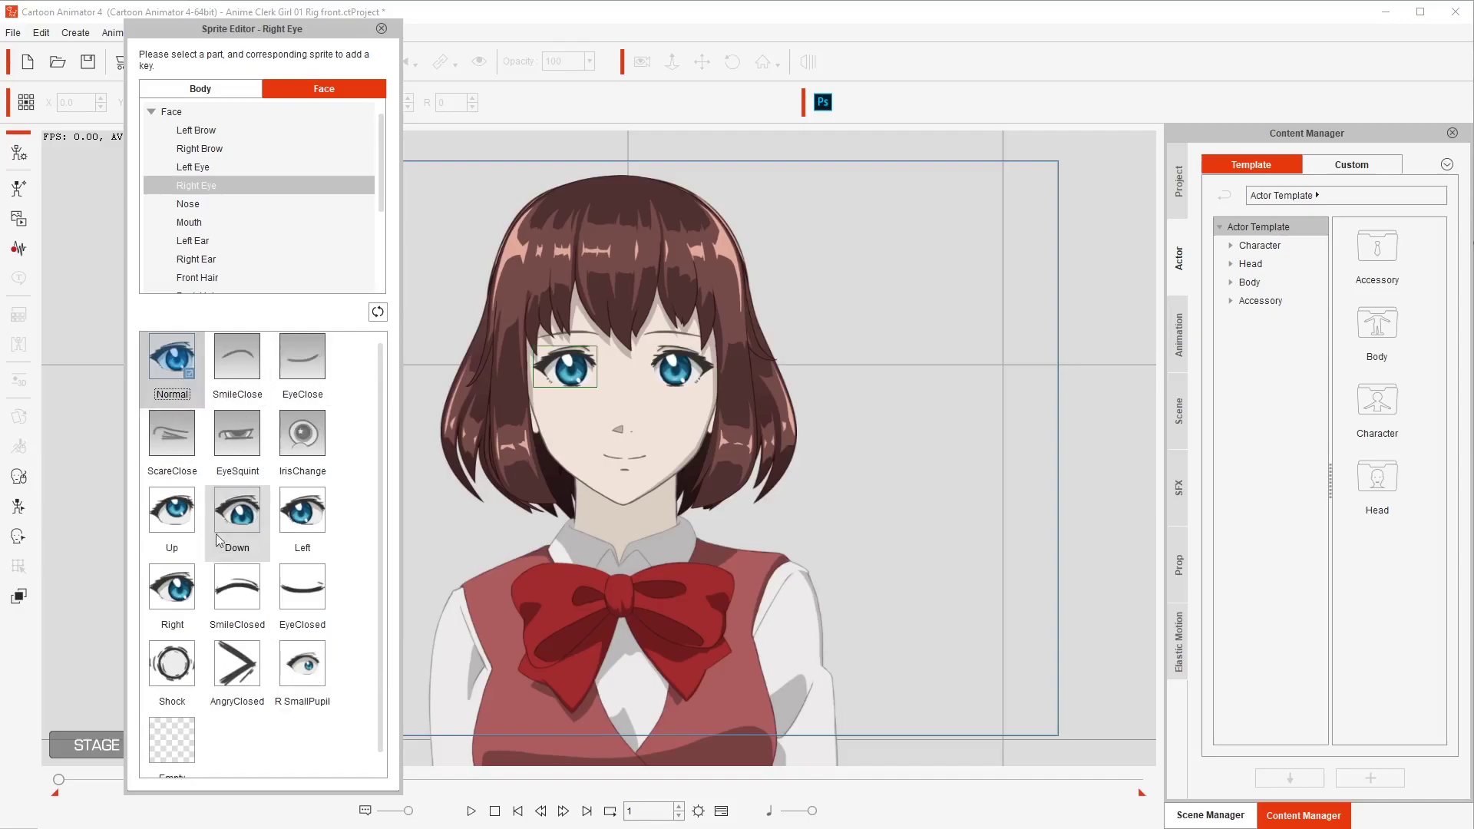
Alternate the mouth between the half-open and fully open Normal sprites to mimic talking, and restore the closed Normal mouth.
{"action": "left_click", "coordinate": [189, 222]}
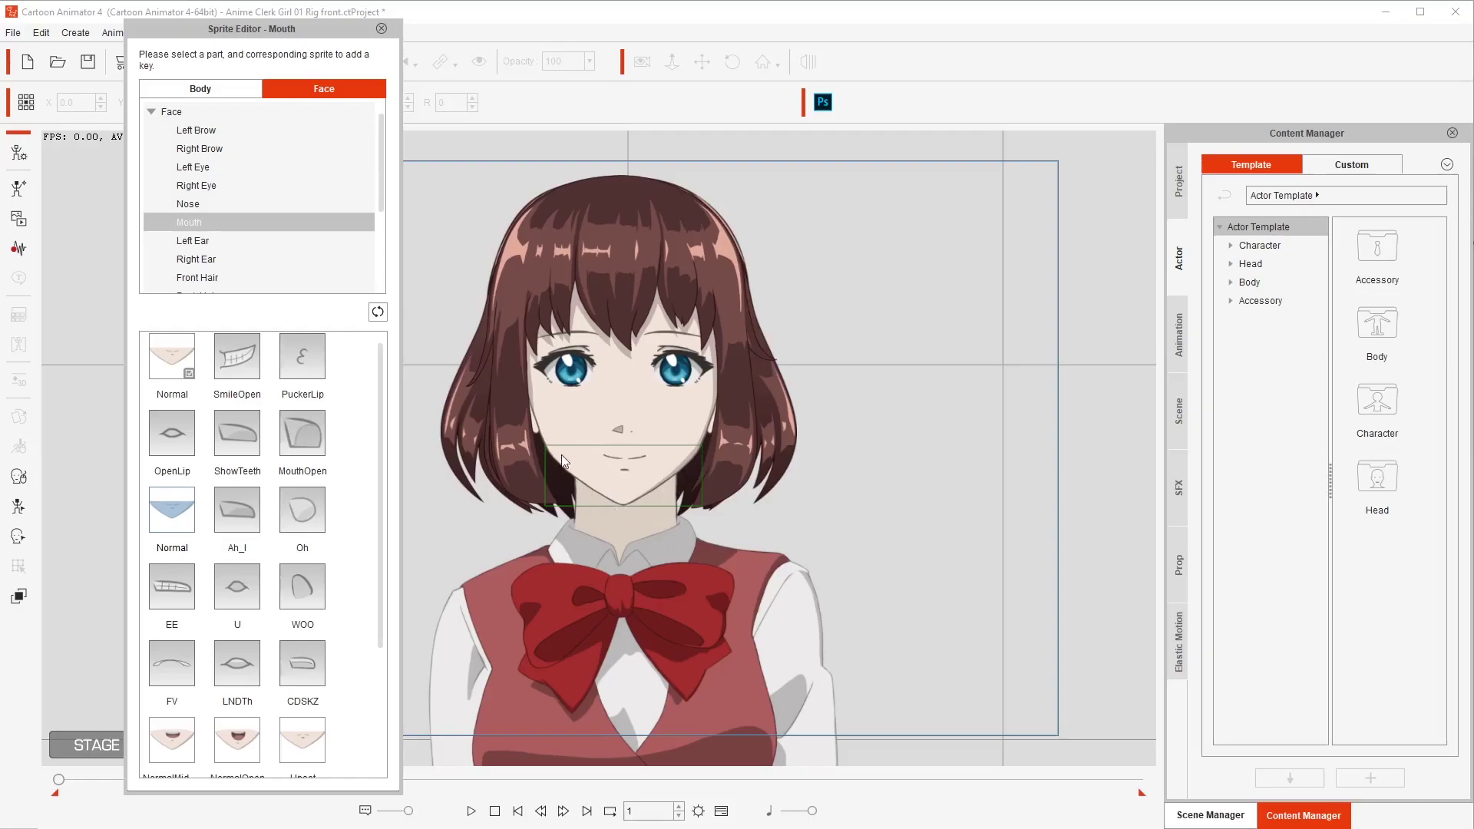
{"action": "left_click", "coordinate": [240, 756]}
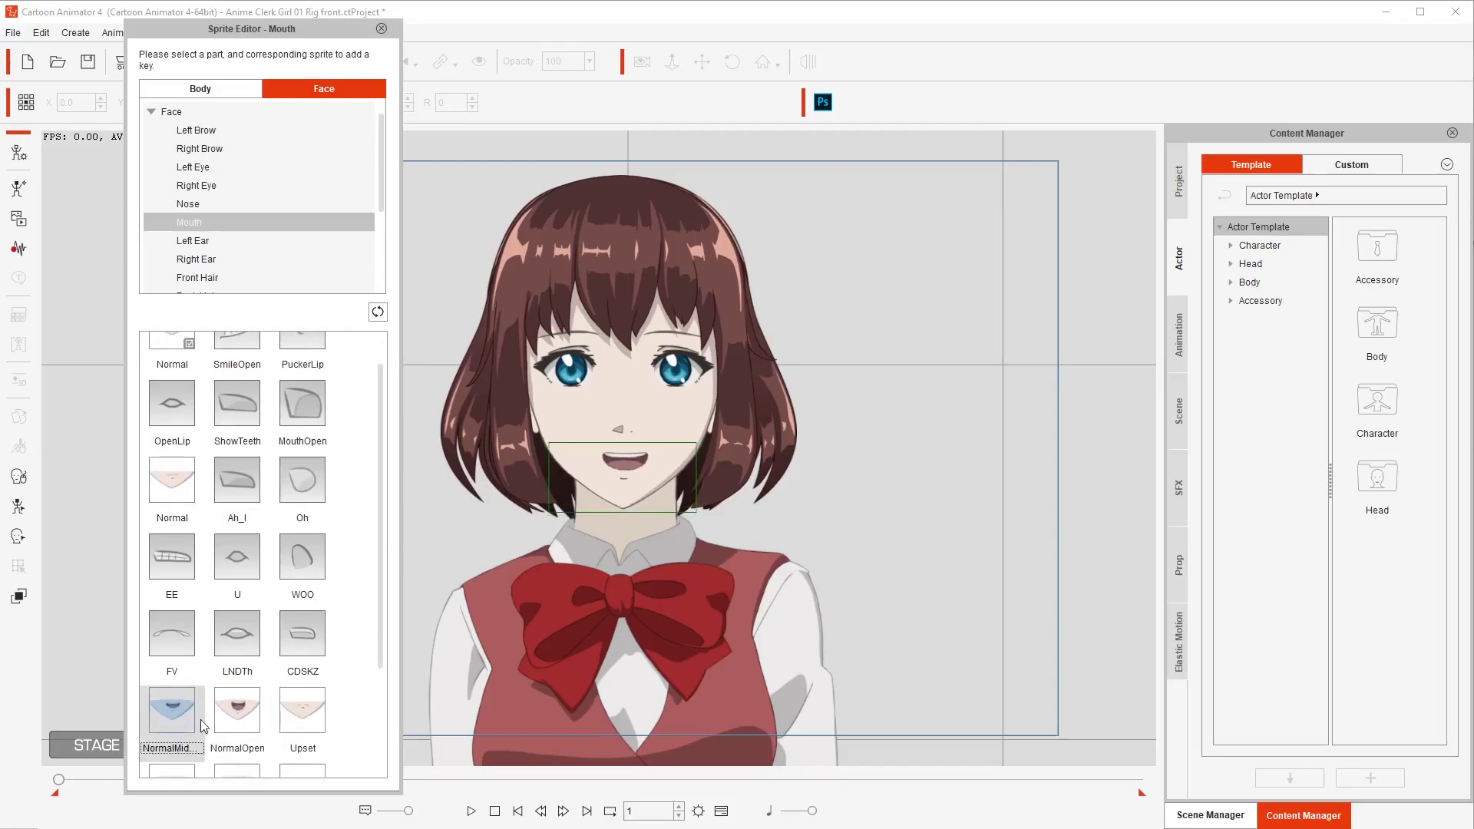
{"action": "left_click", "coordinate": [232, 714]}
{"action": "left_click", "coordinate": [180, 715]}
{"action": "left_click", "coordinate": [235, 713]}
{"action": "left_click", "coordinate": [185, 710]}
{"action": "left_click", "coordinate": [238, 712]}
{"action": "left_click", "coordinate": [188, 708]}
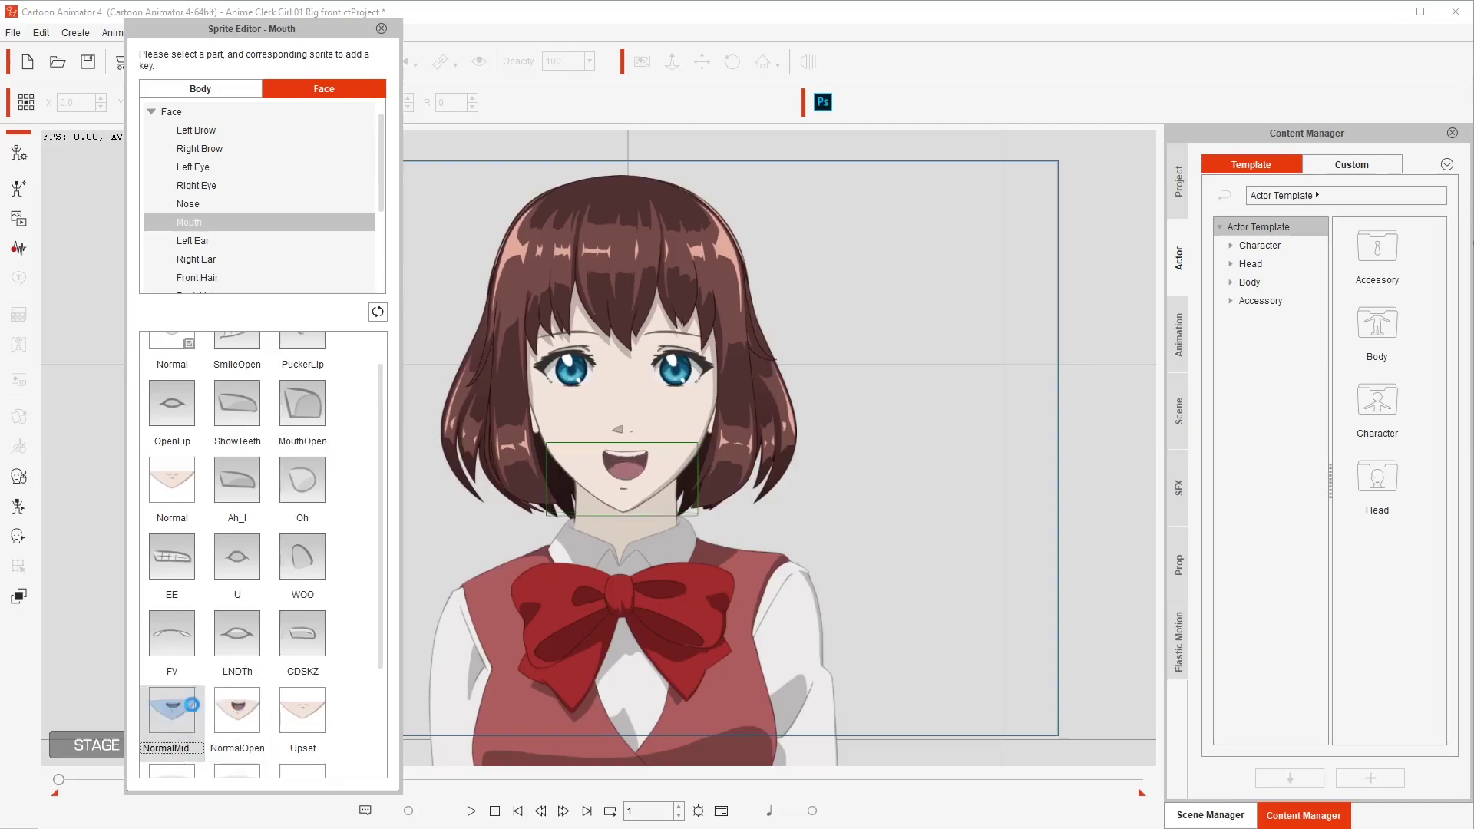
{"action": "left_click", "coordinate": [172, 480]}
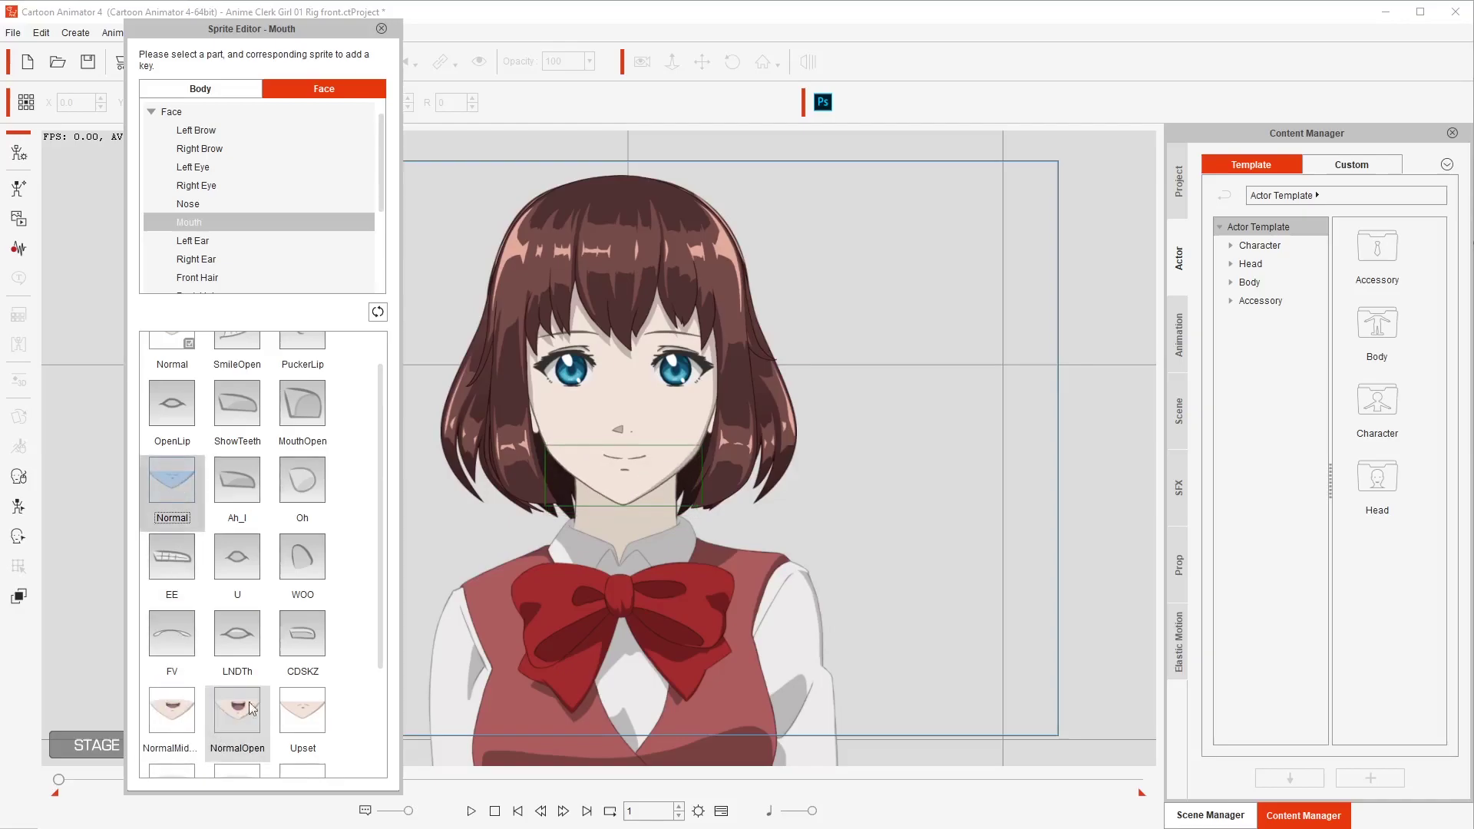
Set the mouth to the Upset sprite.
{"action": "left_click_drag", "start_coordinate": [381, 607], "coordinate": [384, 687]}
{"action": "left_click", "coordinate": [270, 627]}
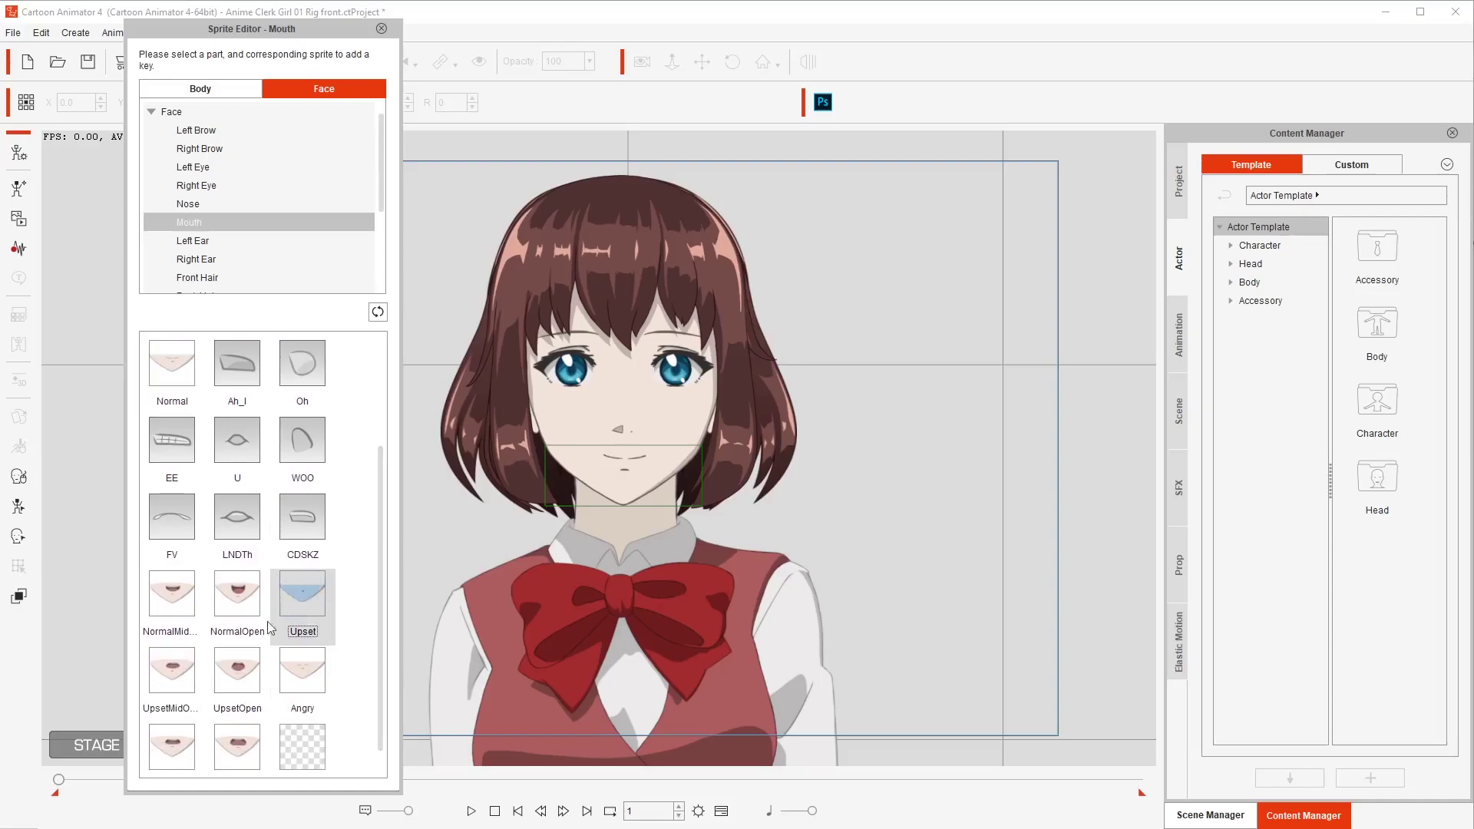
Alternate the mouth between the half-open and fully open Upset sprites to mimic talking, and restore the closed Upset mouth.
{"action": "left_click", "coordinate": [177, 676]}
{"action": "left_click", "coordinate": [231, 679]}
{"action": "left_click", "coordinate": [178, 677]}
{"action": "left_click", "coordinate": [232, 680]}
{"action": "left_click", "coordinate": [181, 679]}
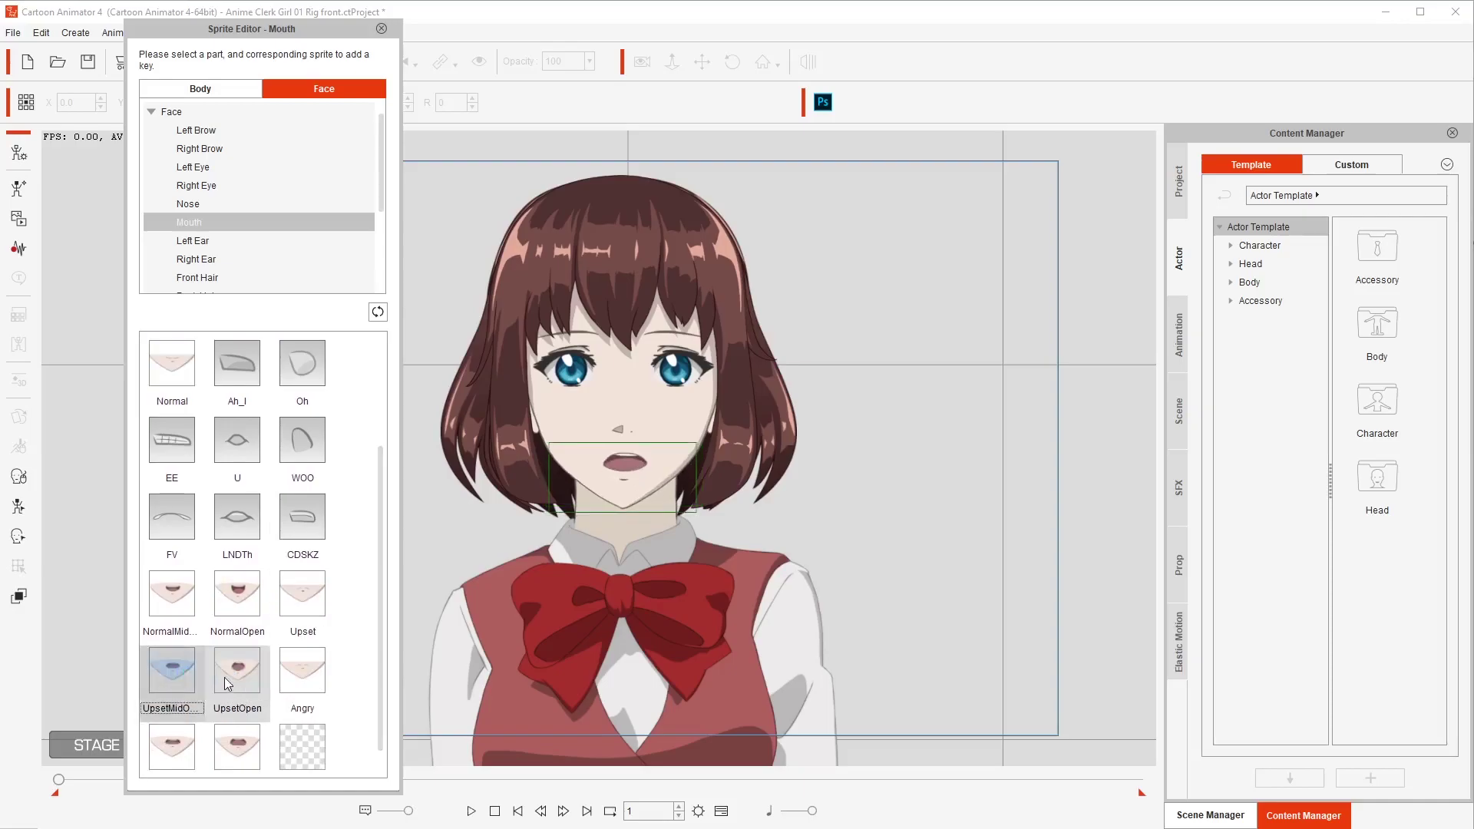
{"action": "left_click", "coordinate": [232, 680]}
{"action": "left_click", "coordinate": [178, 677]}
{"action": "left_click", "coordinate": [232, 679]}
{"action": "left_click", "coordinate": [301, 602]}
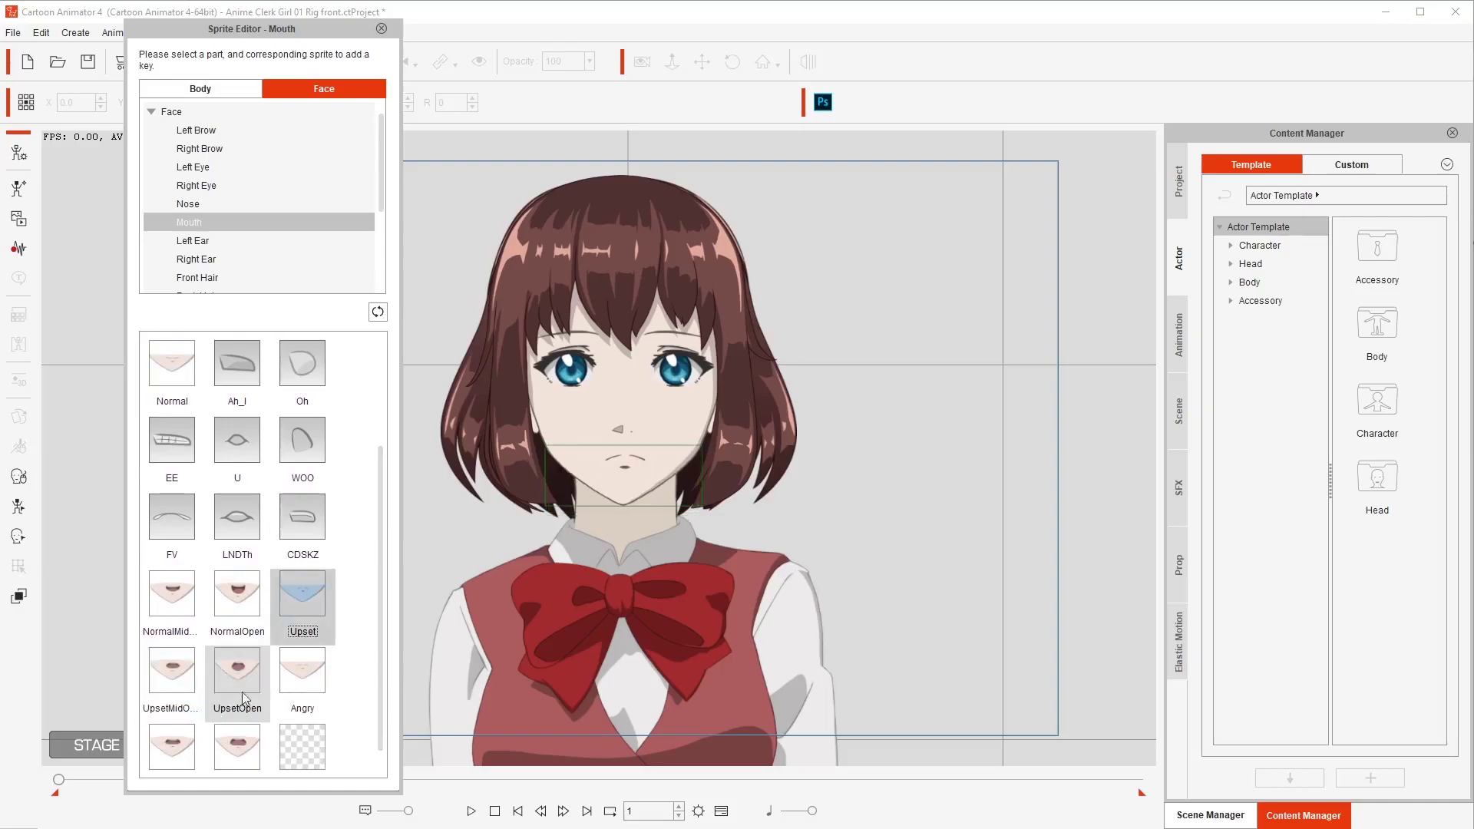
Set the mouth to Angry, try its half-open and fully open variants, and return to the closed Angry sprite.
{"action": "left_click", "coordinate": [302, 672]}
{"action": "left_click", "coordinate": [171, 752]}
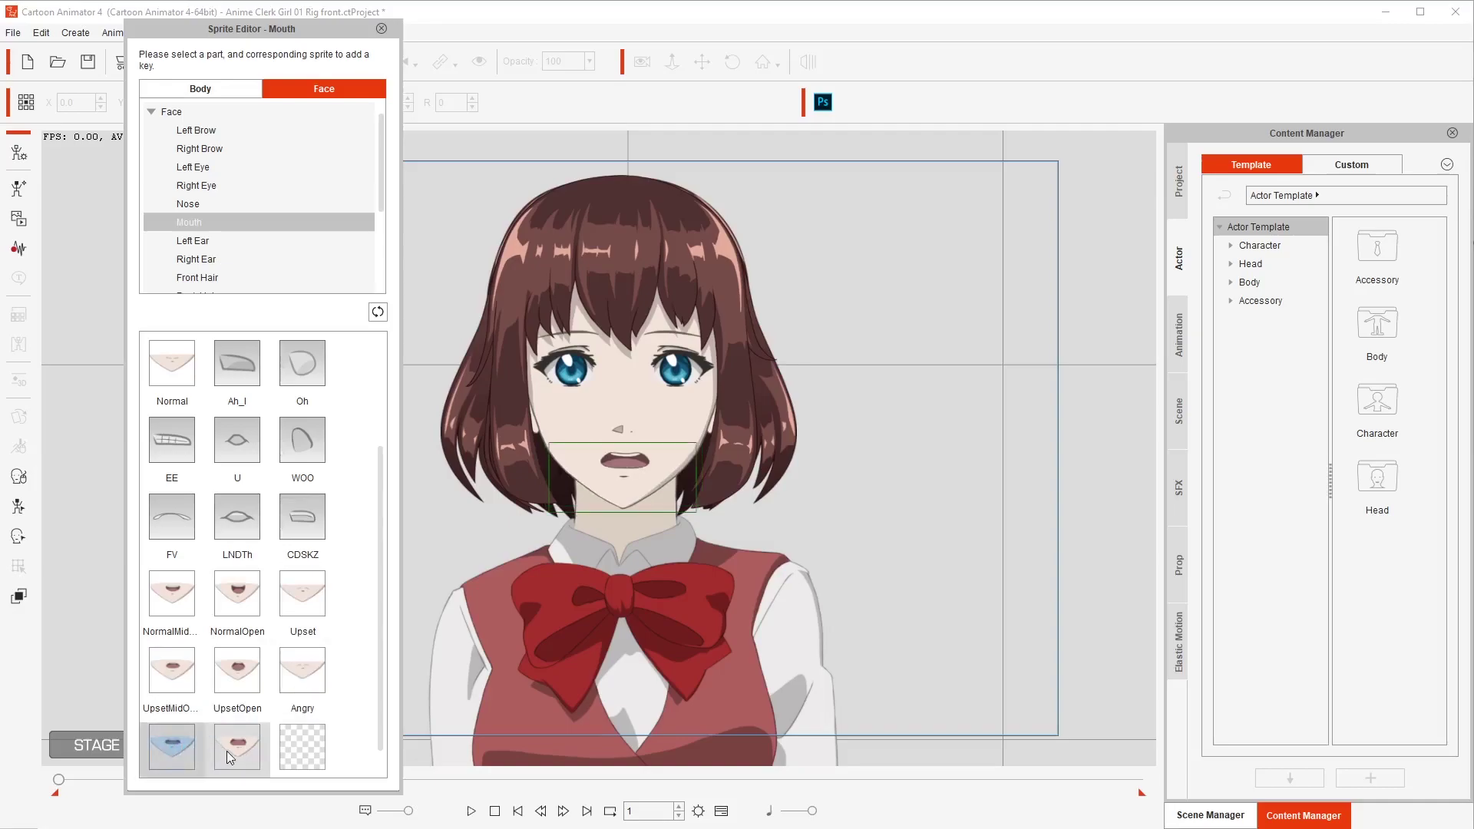
{"action": "left_click", "coordinate": [229, 733]}
{"action": "left_click", "coordinate": [315, 678]}
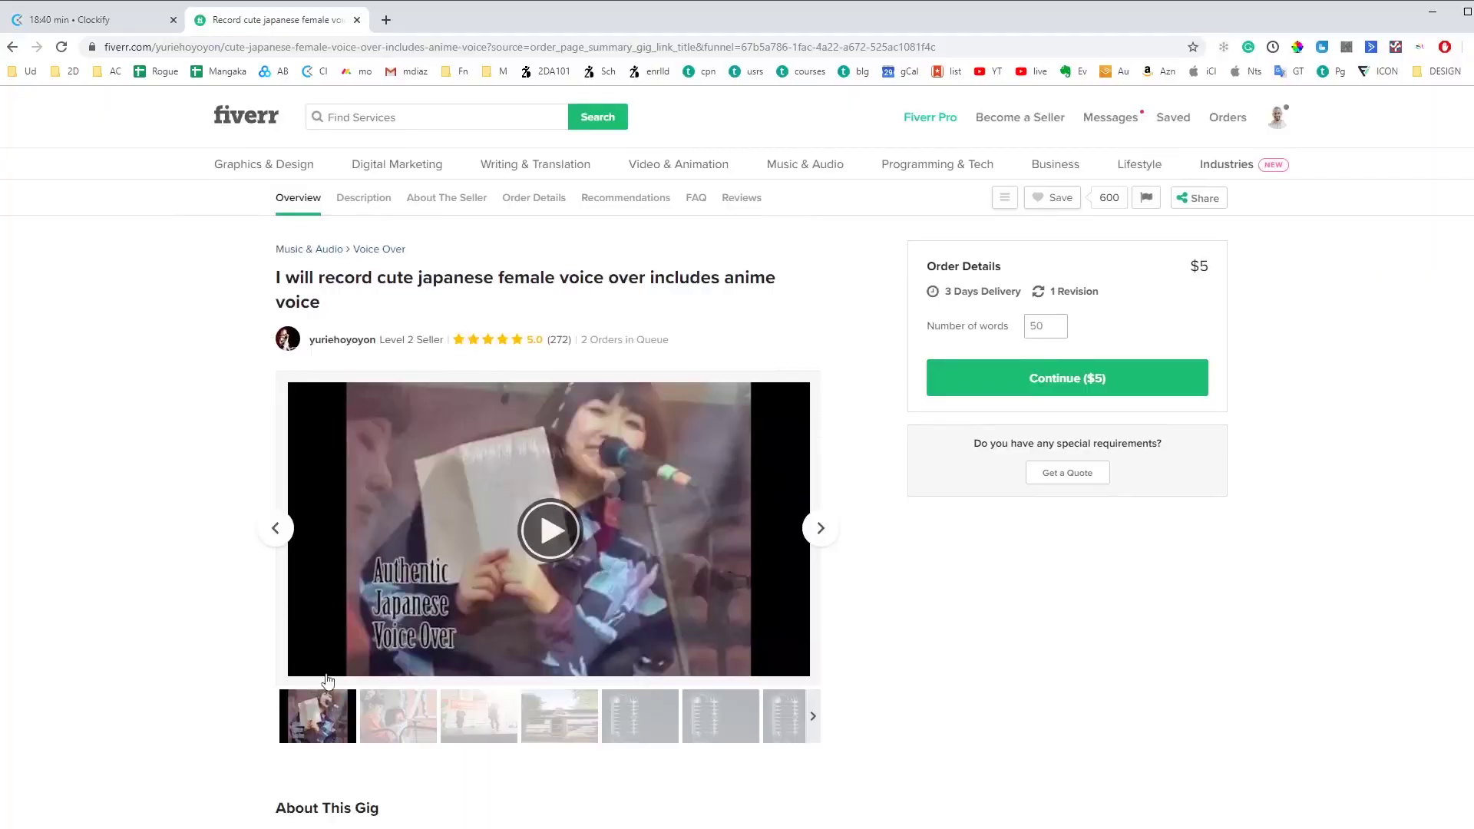
View the second and third gallery images of the Japanese female voice-over gig on Fiverr in the browser.
{"action": "left_click", "coordinate": [407, 718]}
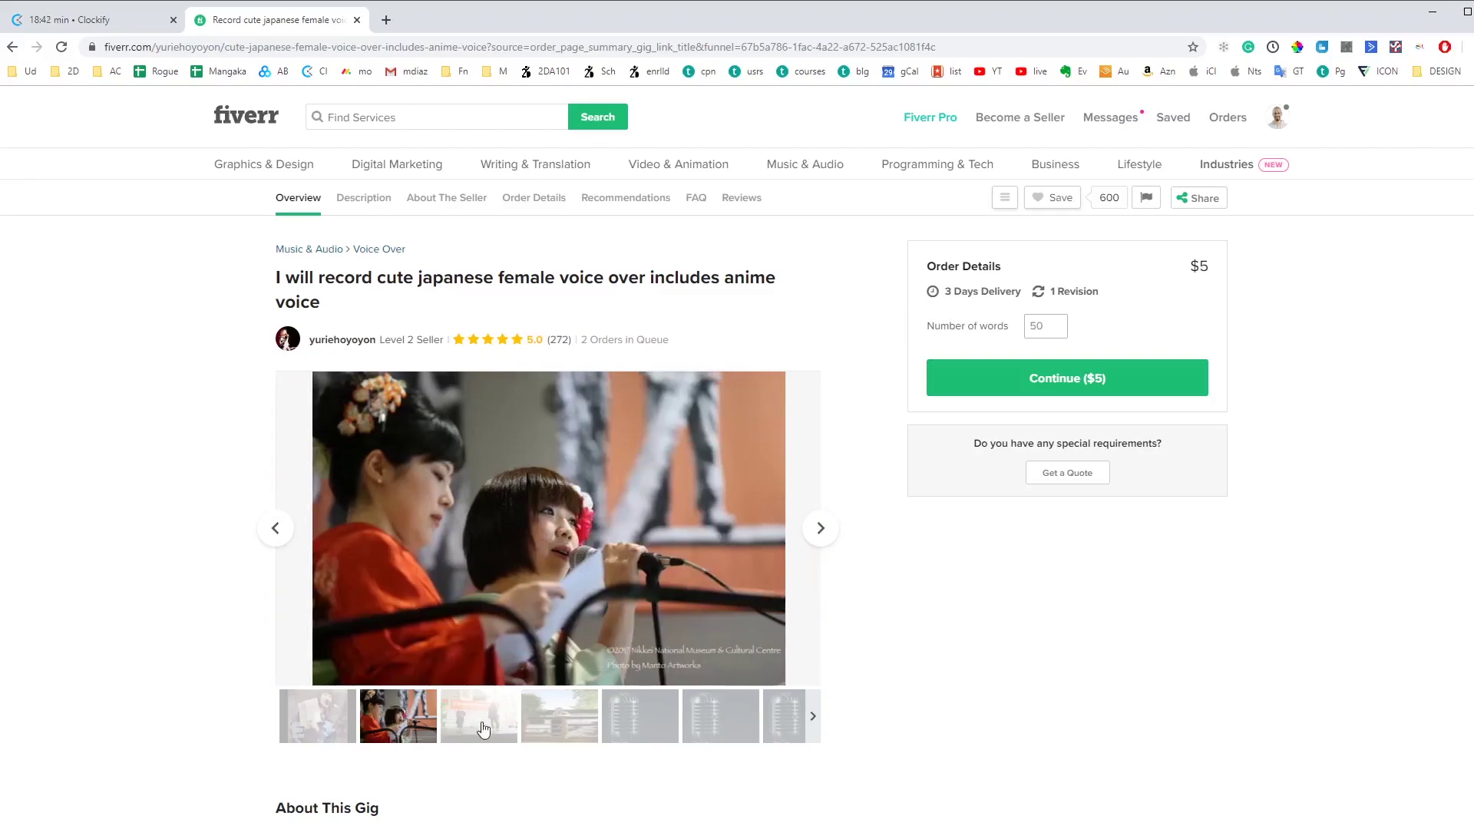
{"action": "left_click", "coordinate": [484, 726]}
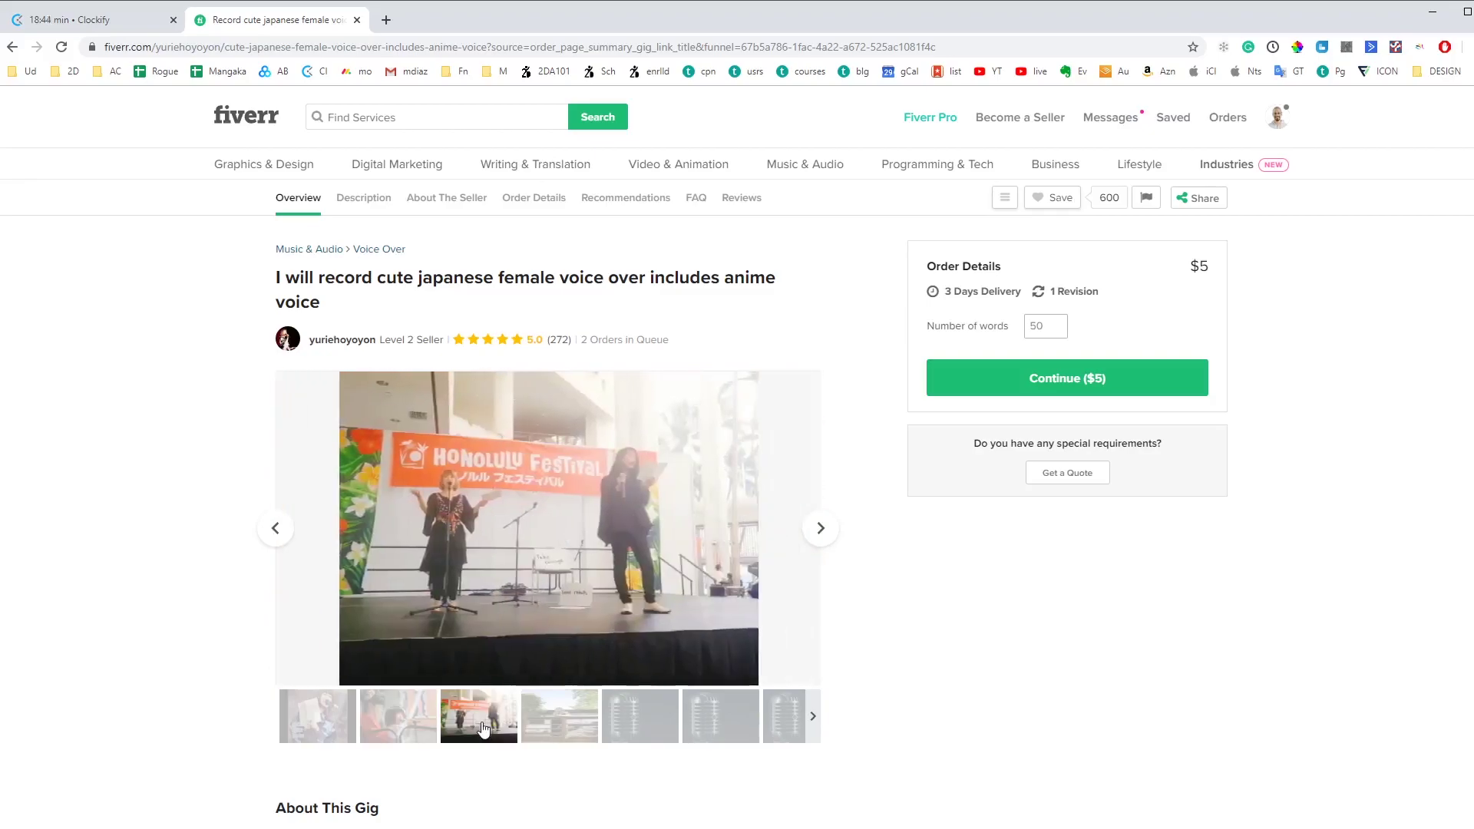